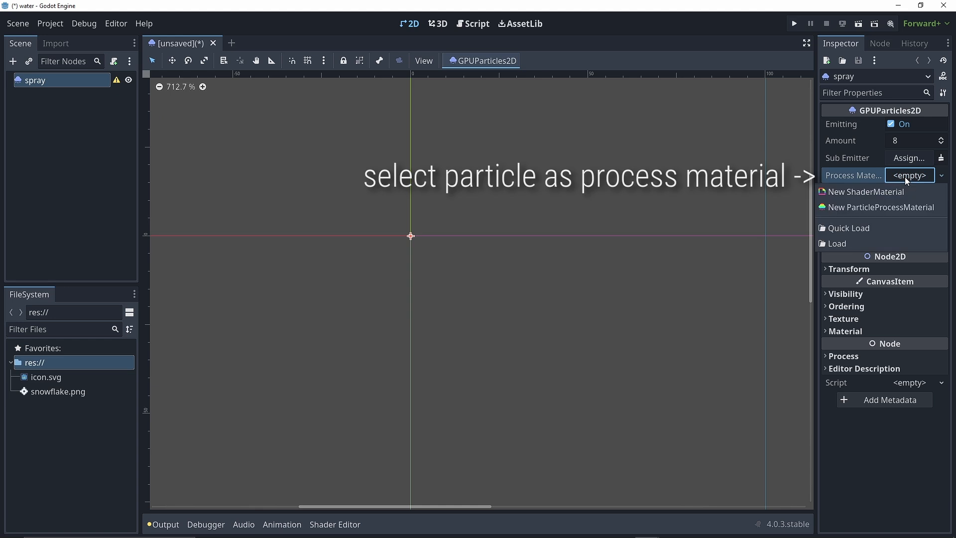
- Give the spray node a new ParticleProcessMaterial and set the material's Y gravity to 0
left_click(890, 207)
scroll(518, 293, "down", 1)
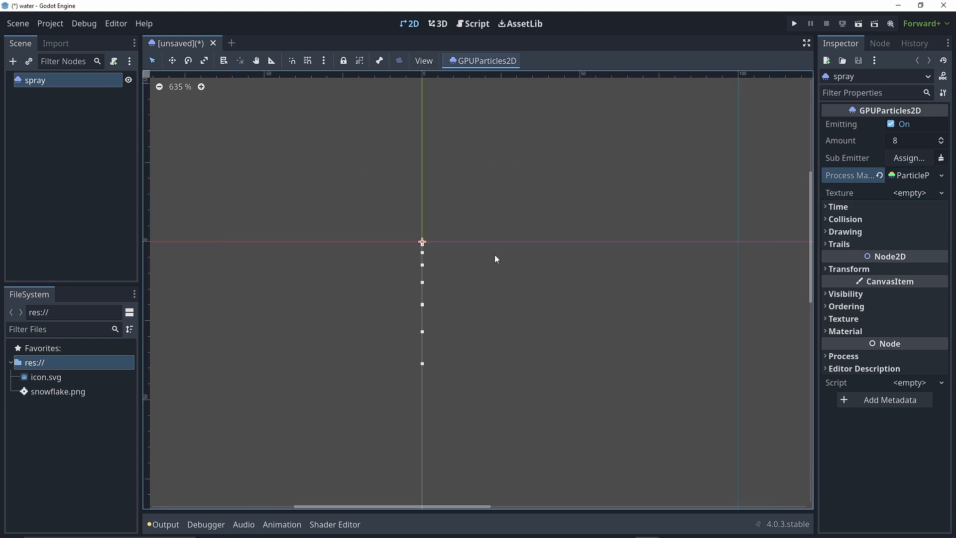
left_click(919, 177)
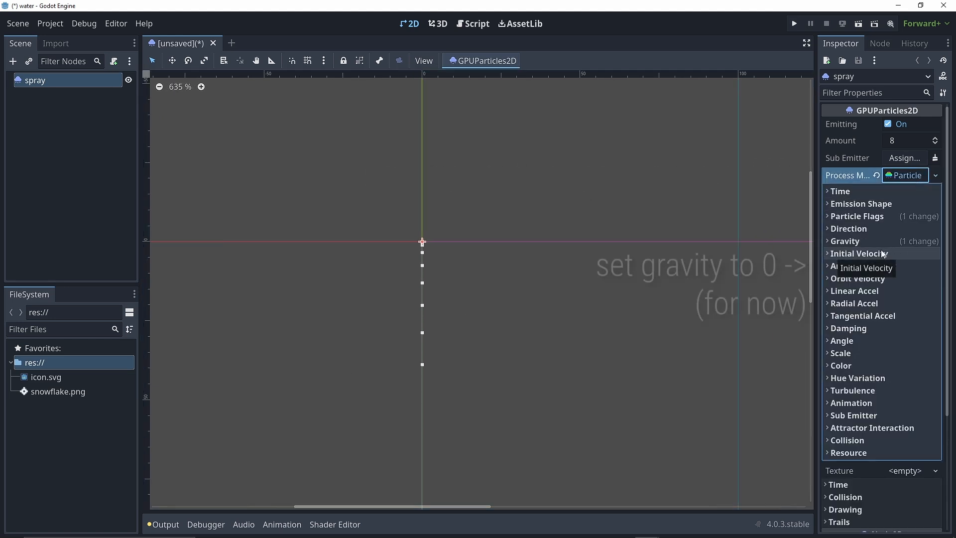
left_click(894, 242)
left_click(887, 271)
type("0")
key("Return")
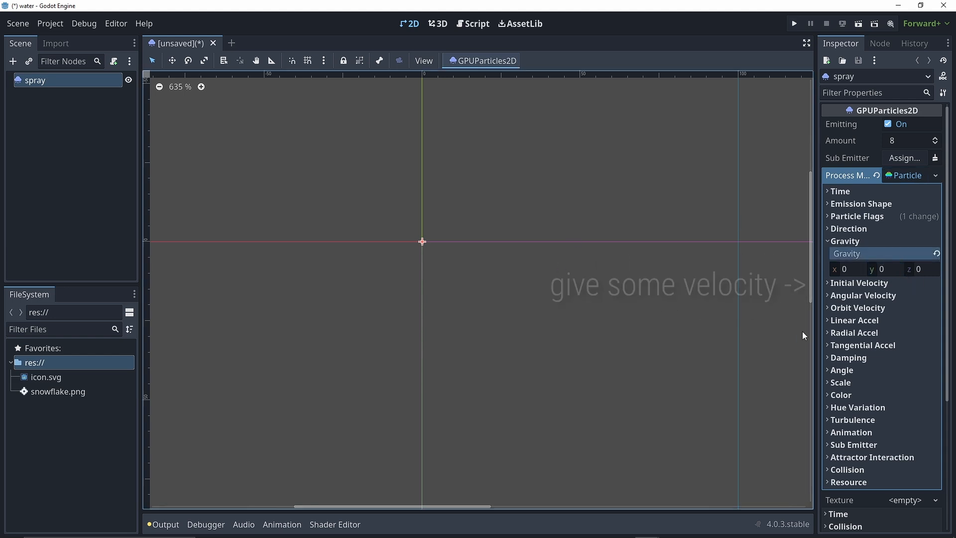
- Set the spray's initial velocity to 40 and its particle amount to 50
left_click(827, 283)
left_click(916, 297)
type("40")
key("Return")
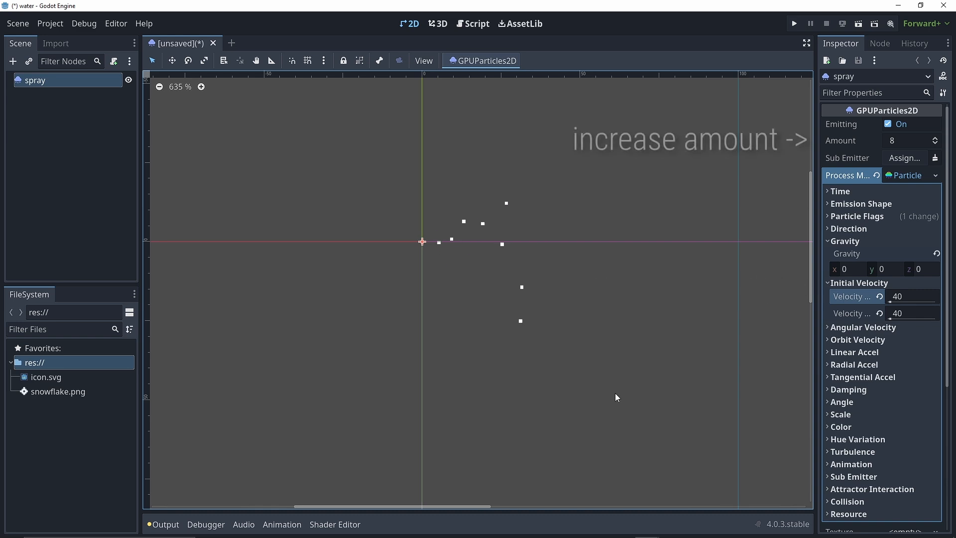
type("50")
key("Return")
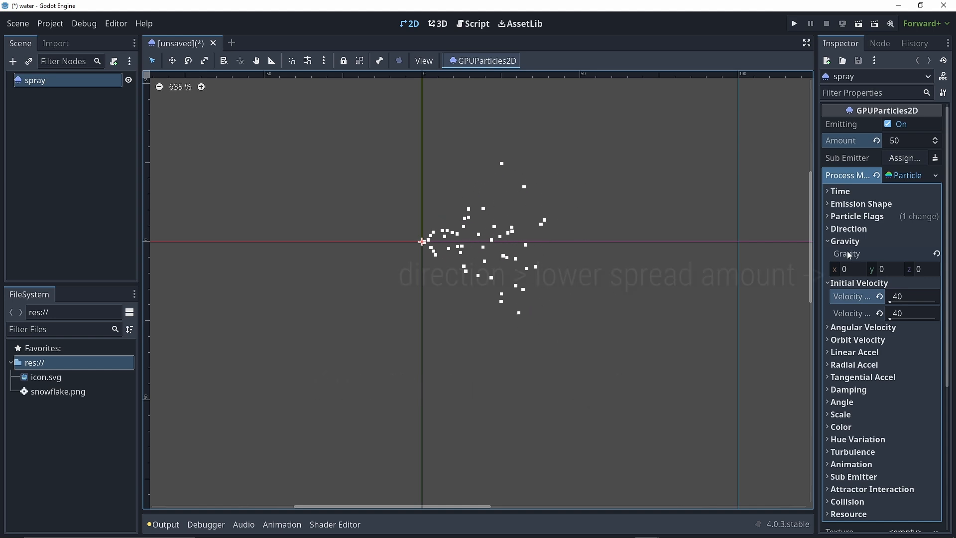
- Narrow the emission spread to 5 and set the Y gravity to 30
left_click(849, 228)
left_click(903, 273)
type("5")
key("Return")
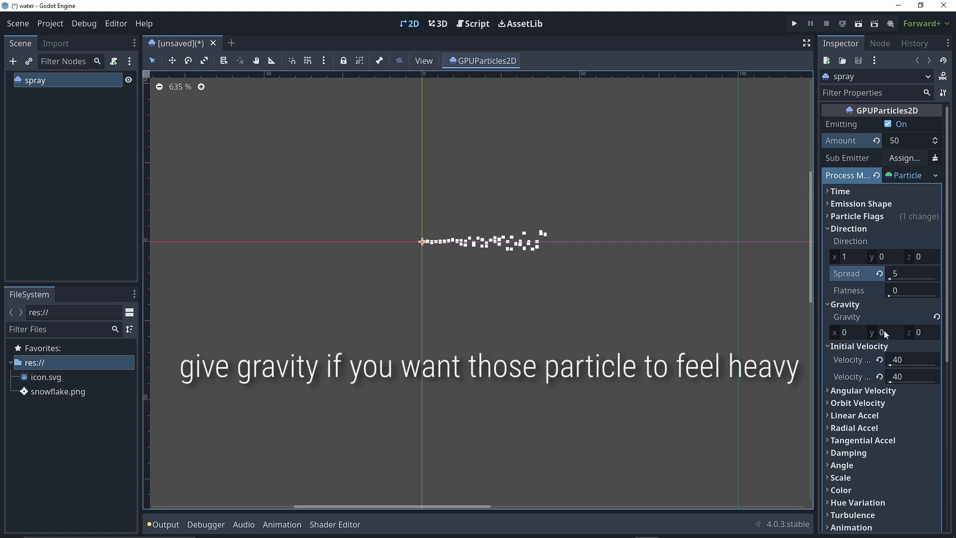
left_click(904, 335)
type("30")
key("Return")
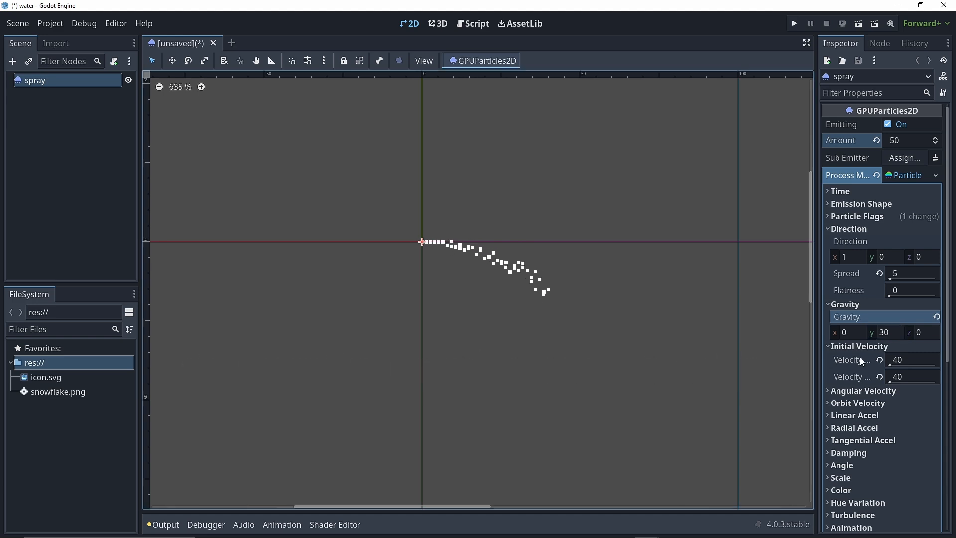
- Create a new gradient texture as the color ramp of the spray's process material
scroll(860, 357, "down", 5)
left_click(836, 331)
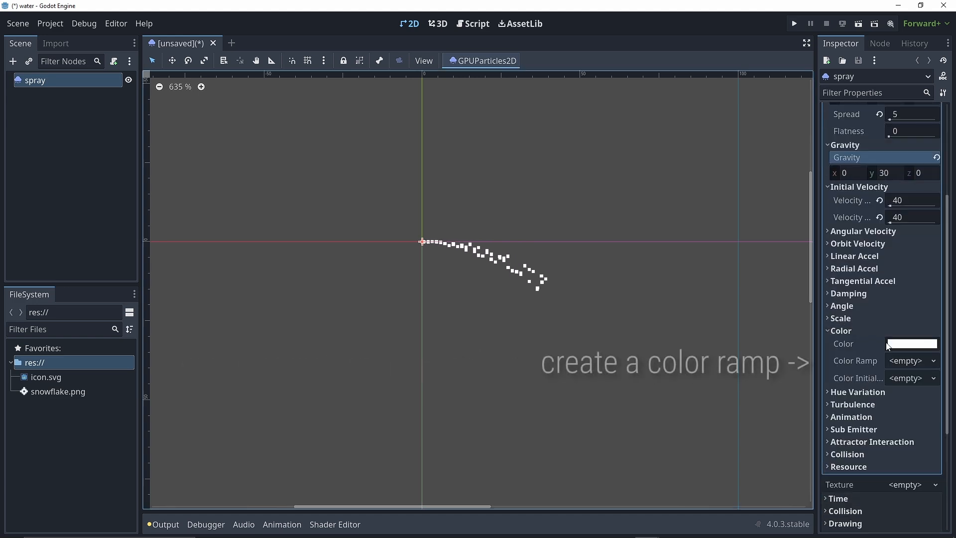
left_click(907, 361)
left_click(908, 377)
left_click(910, 360)
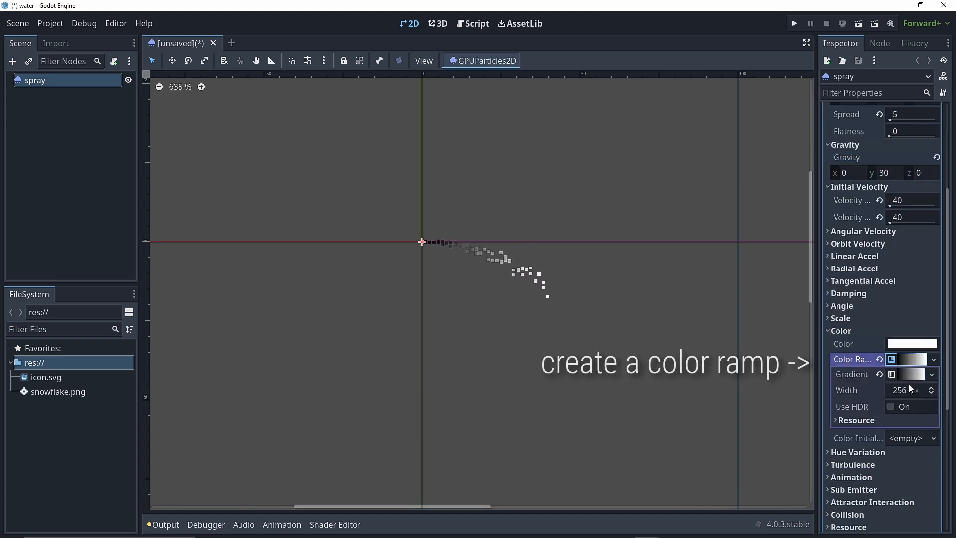
- Change the first color stop of the color ramp's gradient to blue
left_click(910, 379)
left_click(837, 404)
left_click(920, 397)
left_click(943, 228)
left_click(894, 258)
left_click(833, 114)
mouse_move(899, 122)
left_mouse_down()
mouse_move(907, 111)
mouse_move(908, 129)
left_mouse_up()
left_click(764, 296)
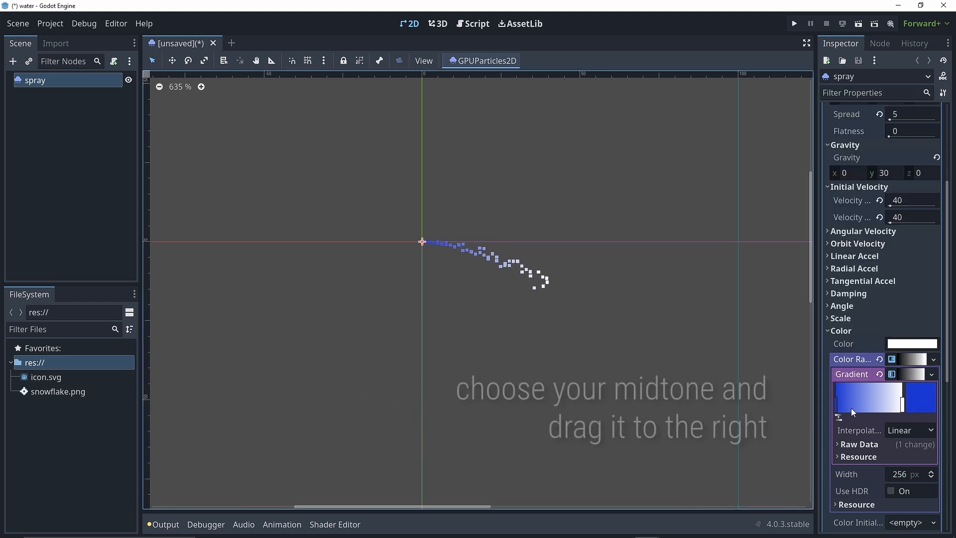
- Add a midtone stop near the gradient's start, move it toward the end stop, and adjust its blue color
left_click(850, 408)
left_click_drag(849, 412, 887, 408)
left_click(921, 400)
left_click_drag(943, 156, 944, 145)
- Adjust the gradient's first color stop to a deeper blue
left_click(838, 404)
left_click(836, 404)
left_click(920, 400)
left_click_drag(944, 187, 944, 182)
- Make the last color stop of the gradient fully transparent
left_click(901, 403)
left_click(901, 403)
left_click(919, 399)
left_click_drag(895, 318, 878, 318)
left_click(616, 289)
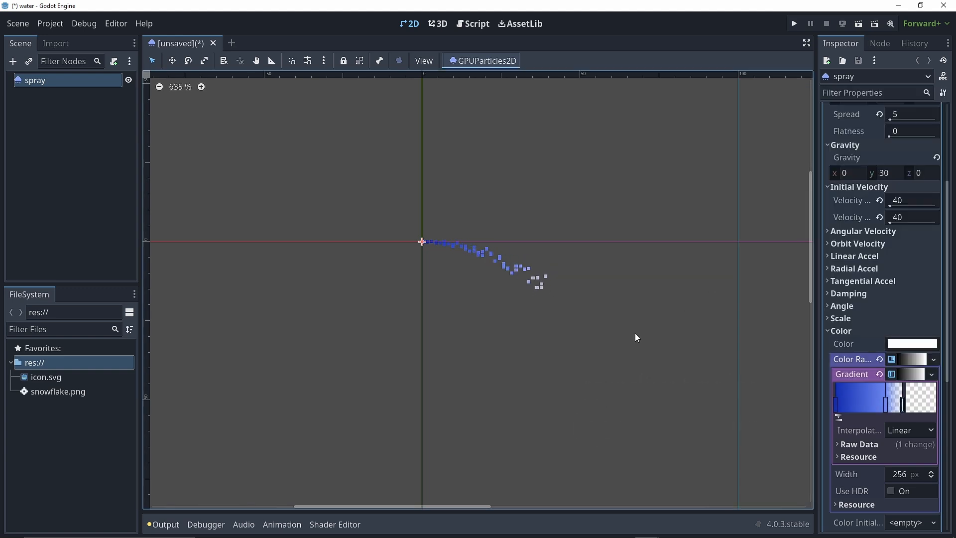
- Increase the spray's particle amount to 150
scroll(897, 224, "up", 5)
left_click(905, 141)
type("150")
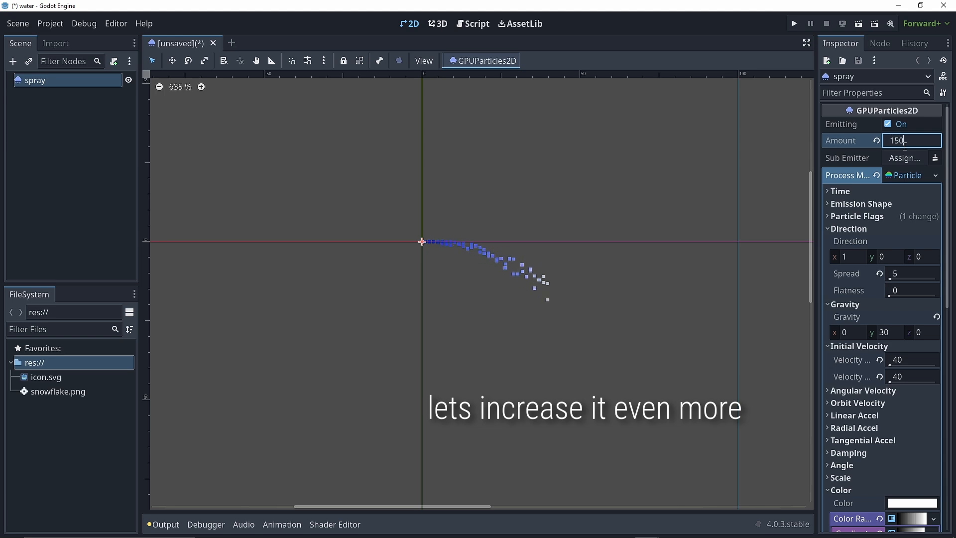
key("Return")
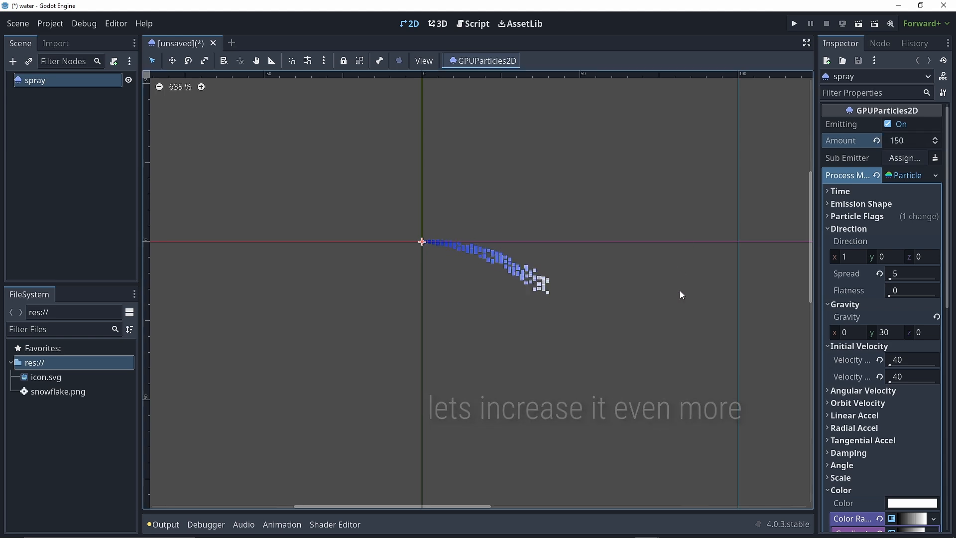
- Set the maximum initial velocity to 50 and save the scene as spray.tscn
left_click_drag(892, 381, 900, 372)
left_click(925, 380)
type("50")
key("Return")
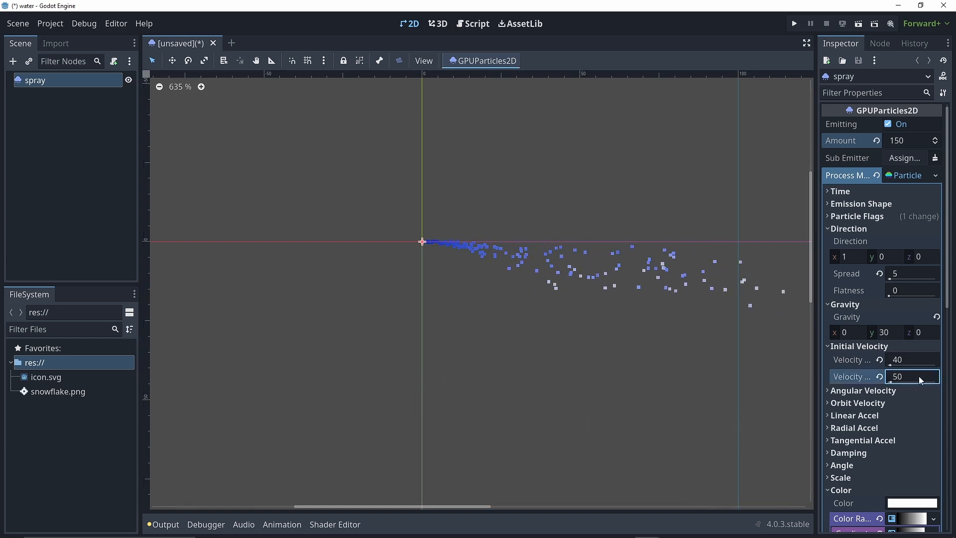
key("ctrl+s")
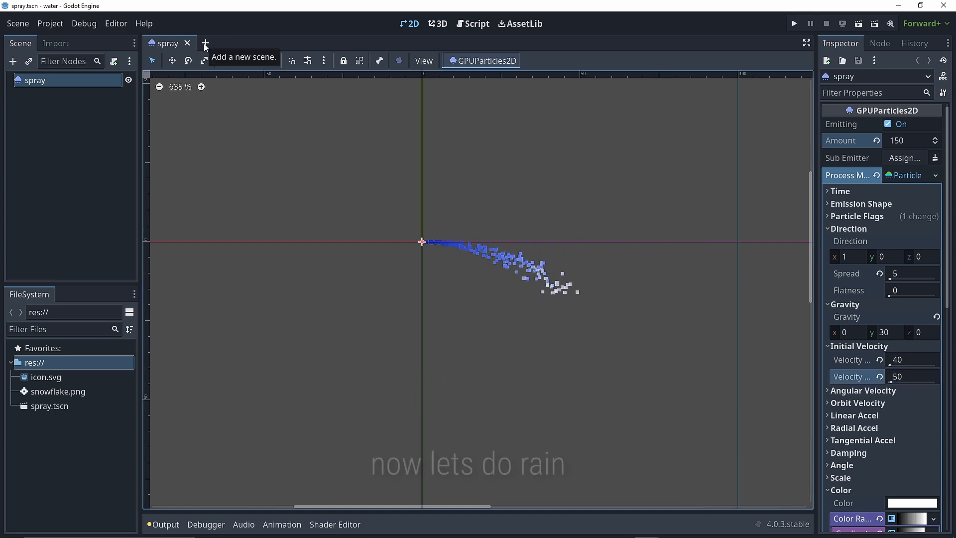
- Create a new scene with a GPUParticles2D root node and name the node "rain and snow"
key("ctrl+n")
left_click(103, 151)
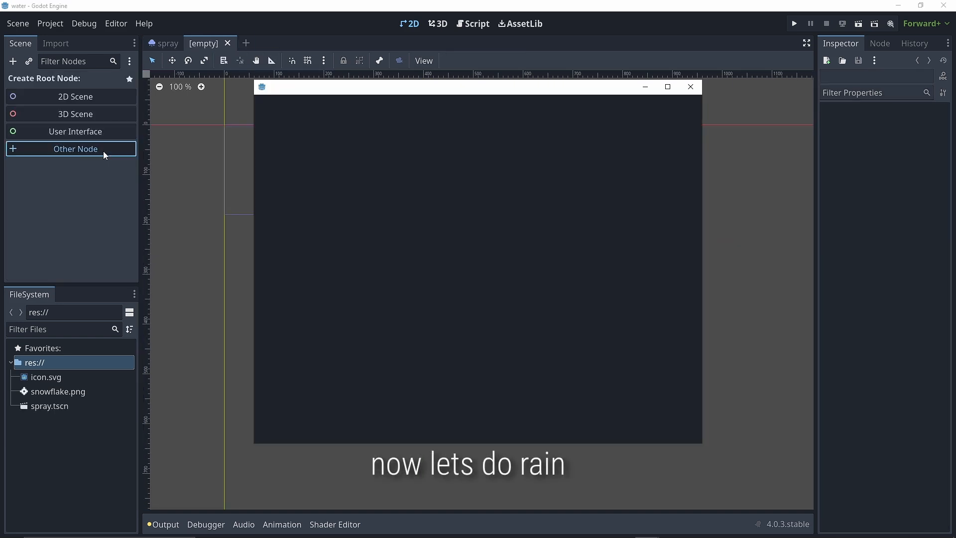
left_click(381, 218)
key("Return")
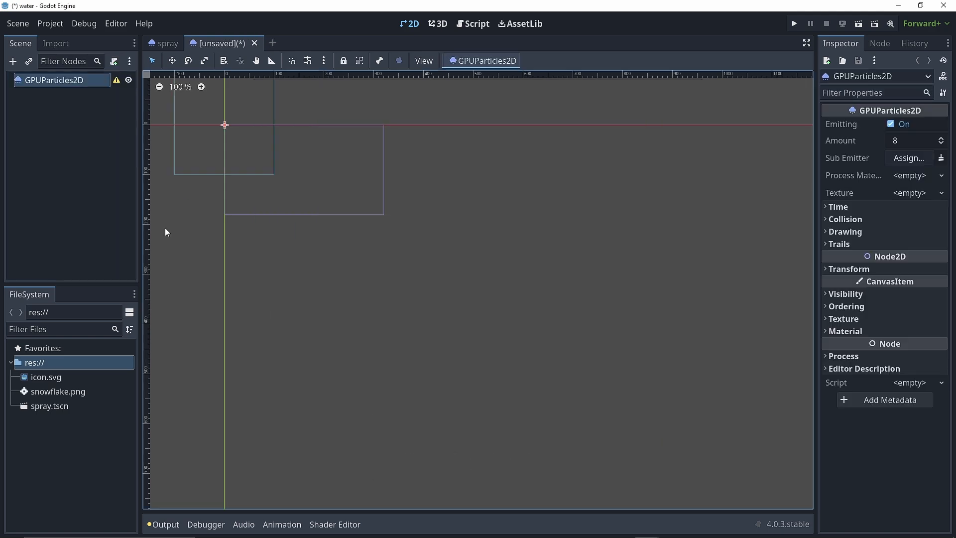
double_click(70, 79)
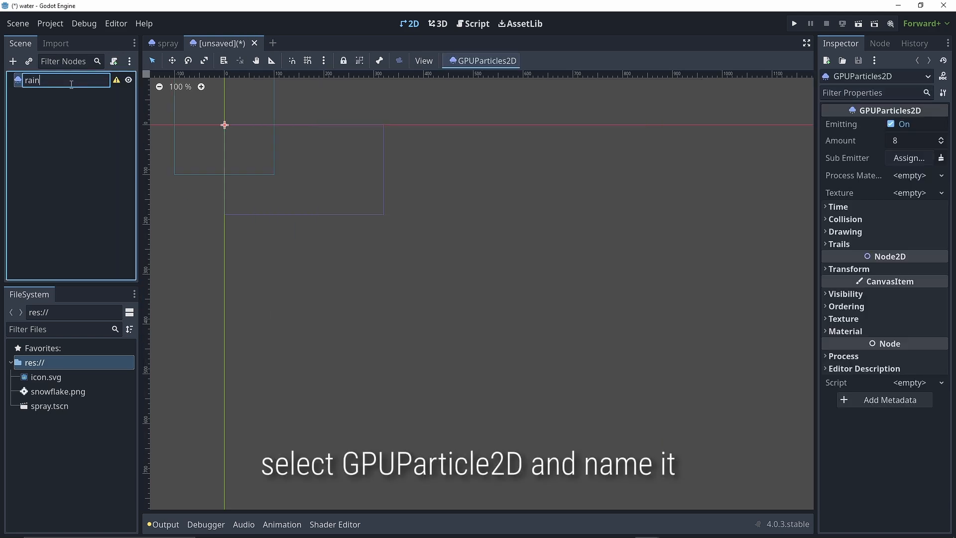
type("rain and snow")
key("Return")
- Assign a new ParticleProcessMaterial to the rain and snow node and open its properties
scroll(218, 122, "up", 3)
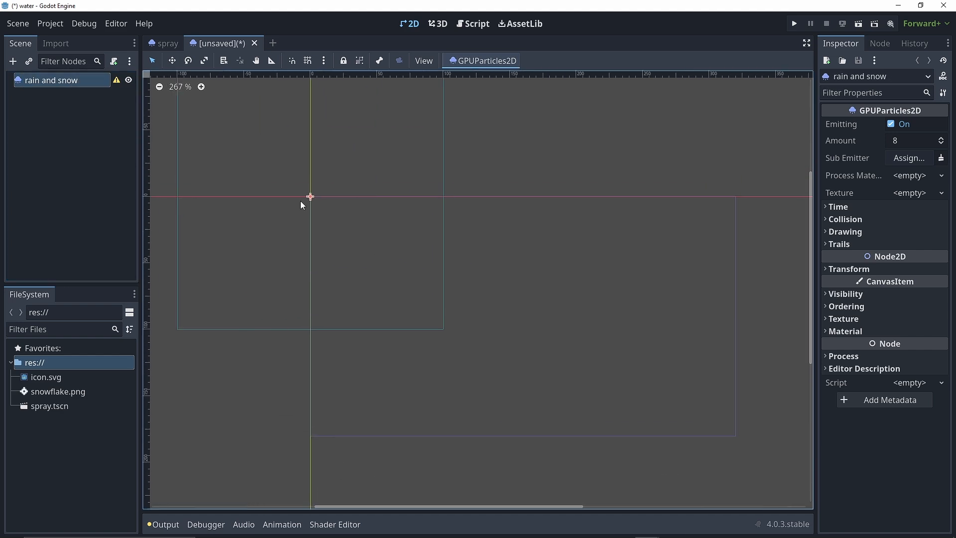
left_click(897, 176)
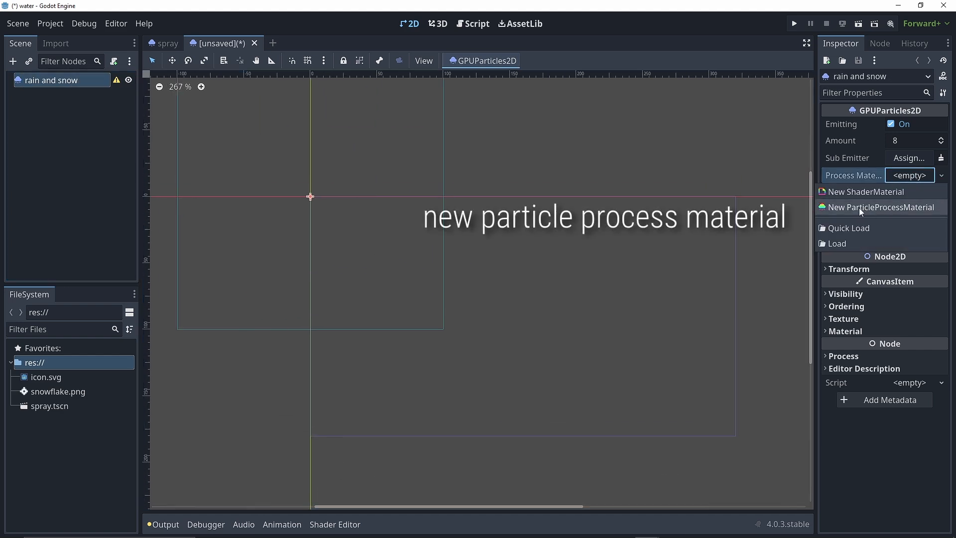
left_click(883, 207)
left_click(916, 177)
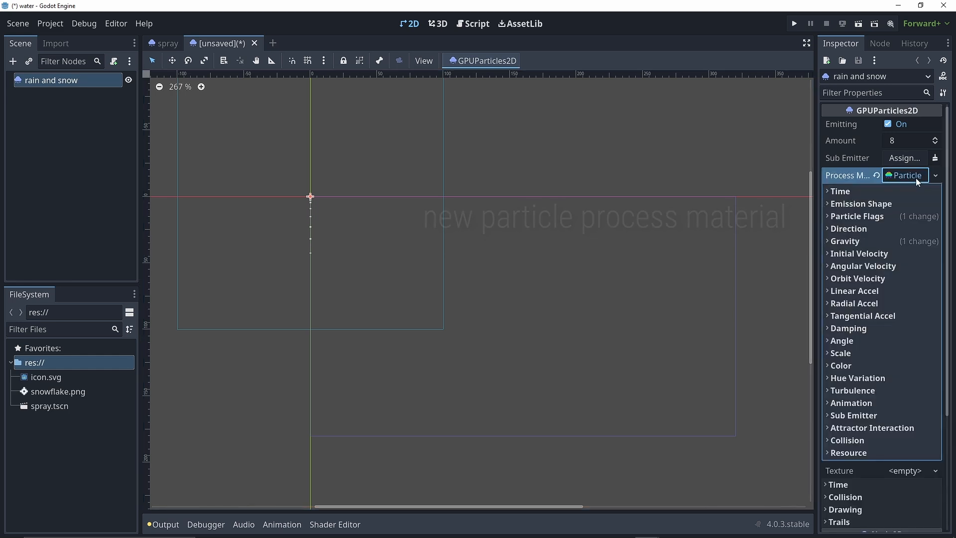
- Set the emission shape to Box with an X extent of 100
left_click(827, 204)
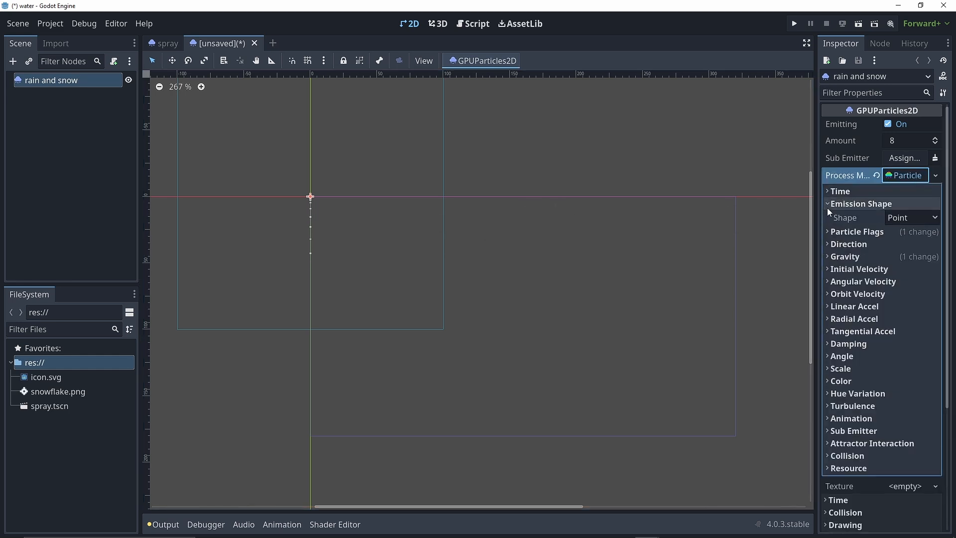
left_click(901, 218)
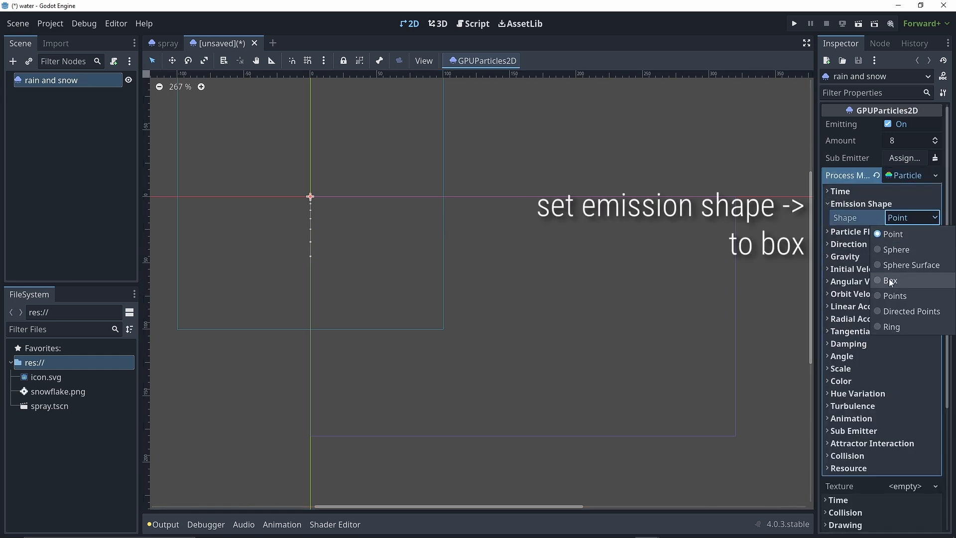
left_click(903, 280)
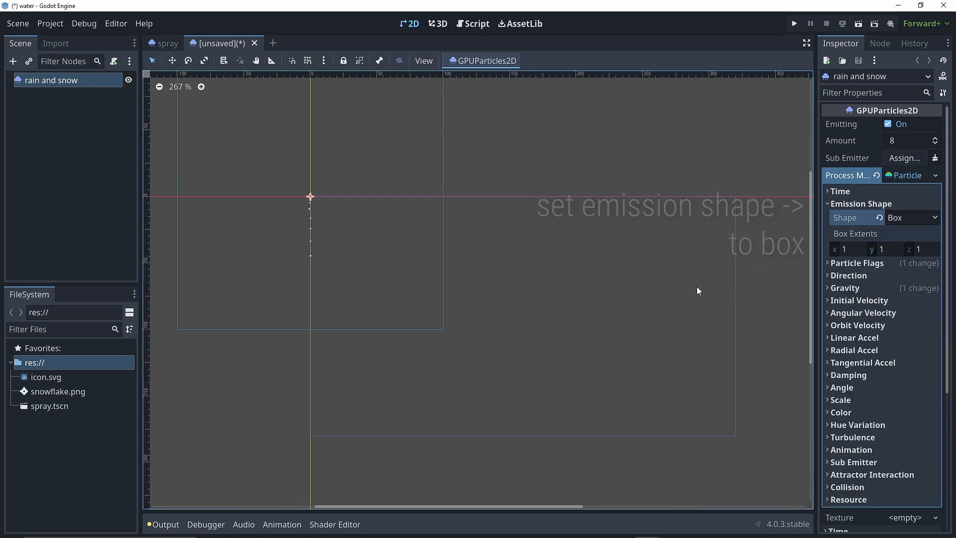
left_click(844, 249)
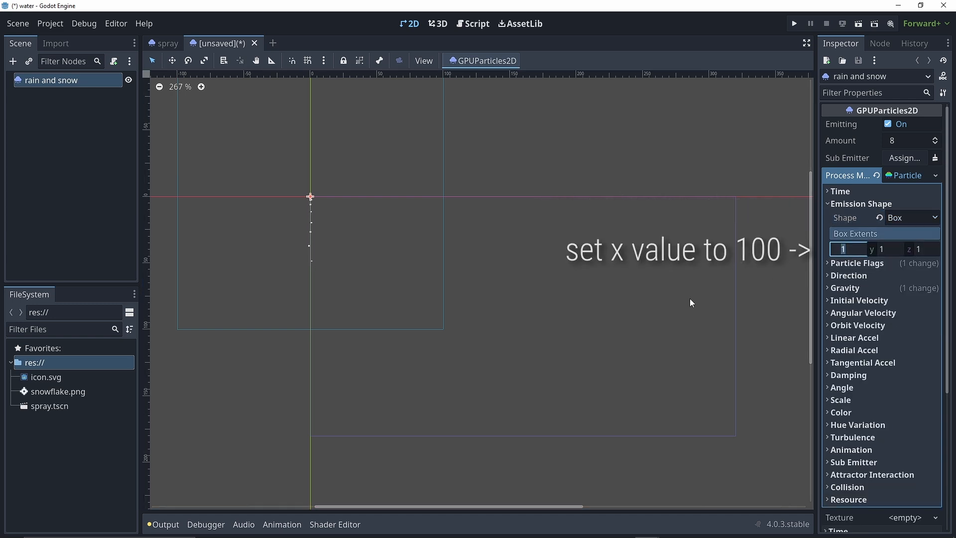
type("100")
key("Return")
- Move the rain and snow node along the X axis to about x = 160, mid-width of the viewport frame
left_click(547, 283)
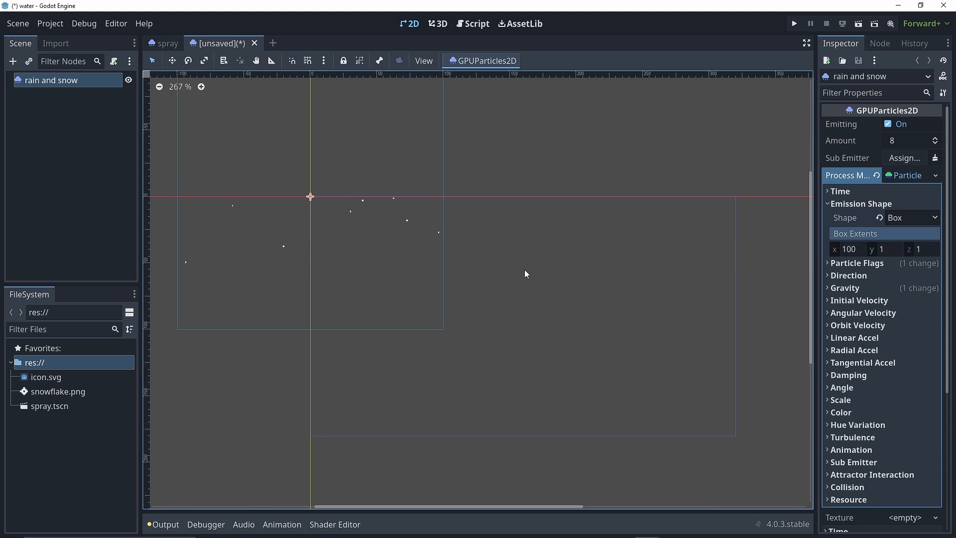
left_click(172, 61)
left_click_drag(314, 196, 525, 197)
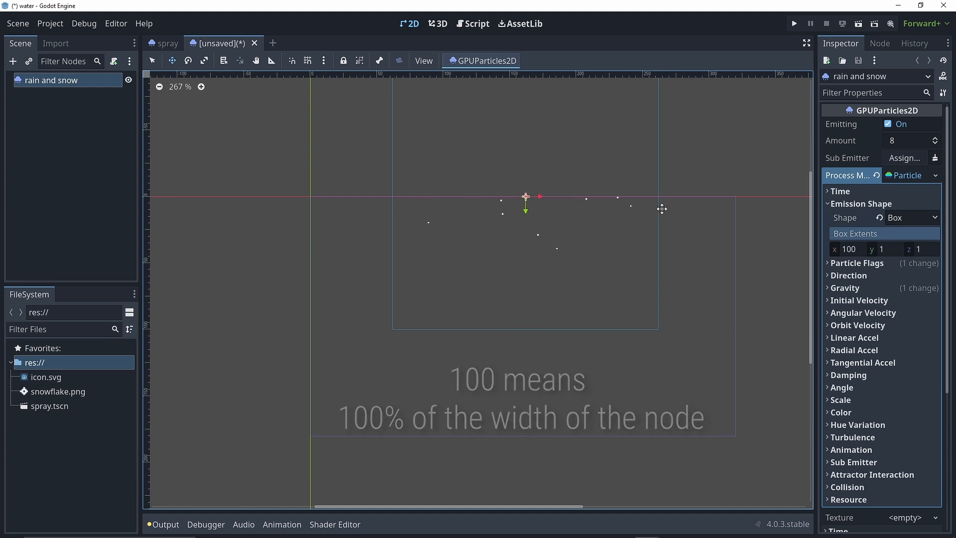
- Set the Y gravity of the rain and snow material to 0
left_click(845, 288)
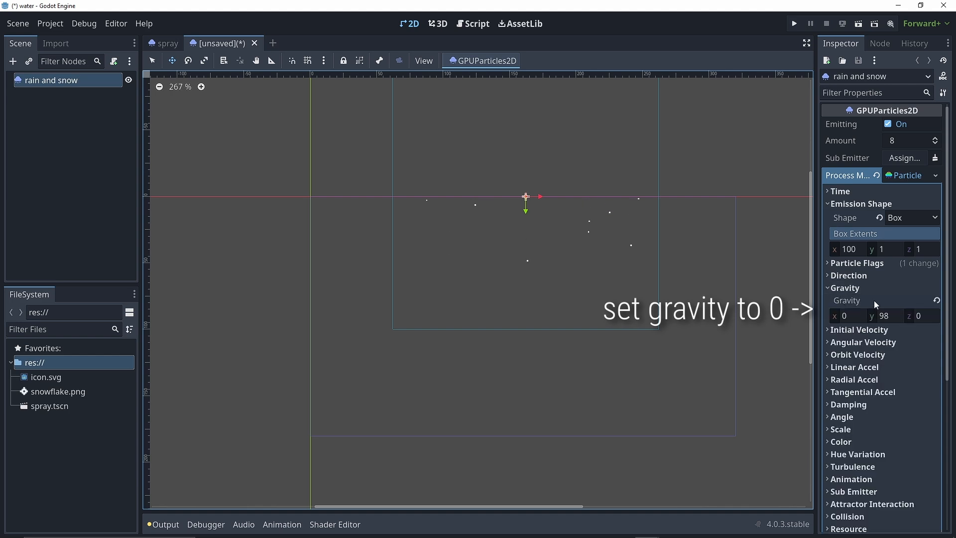
left_click(885, 316)
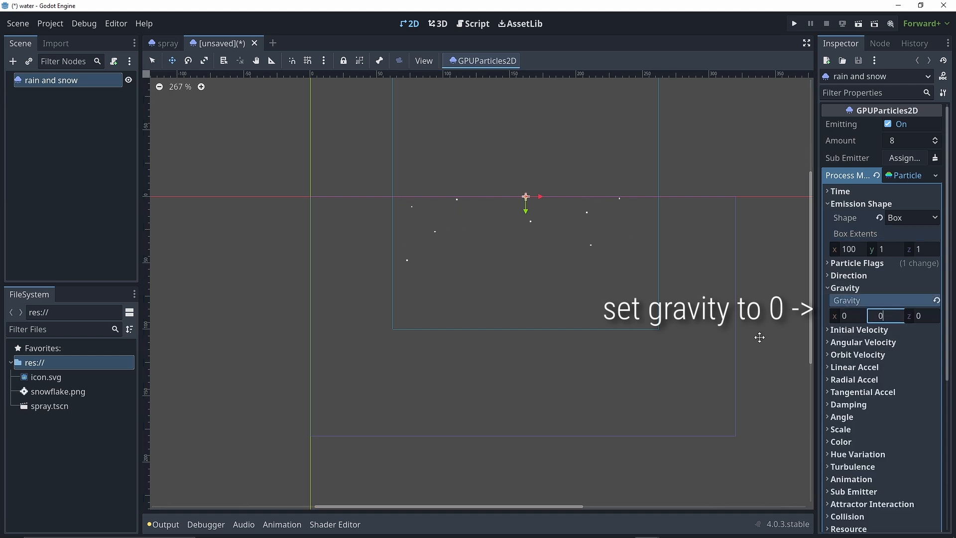
key("Return")
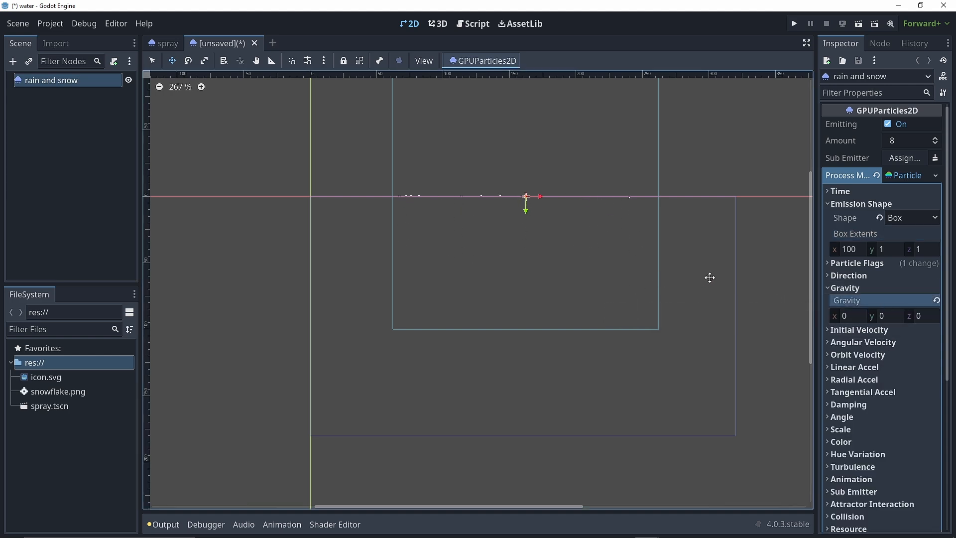
- Set the emission direction to X -1 and Y 1
left_click(827, 275)
left_click(847, 304)
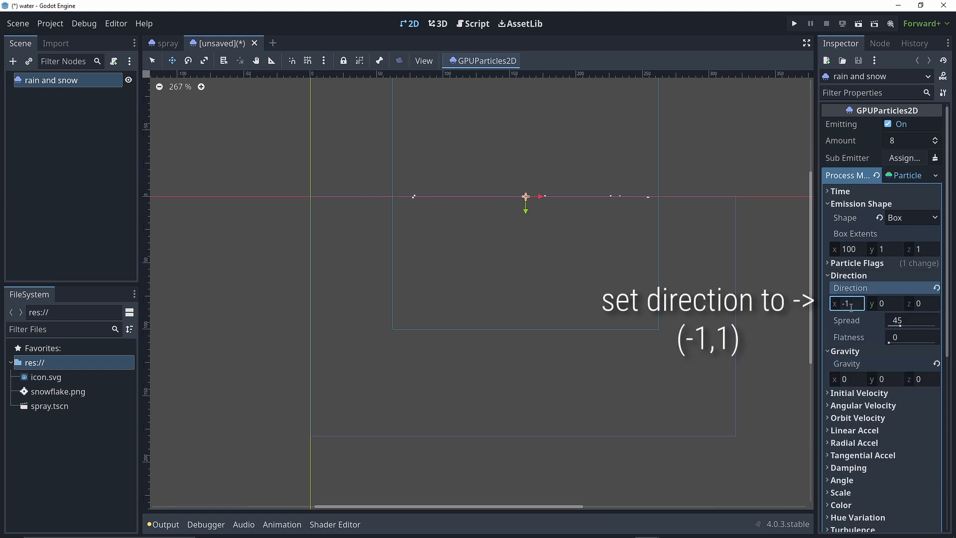
left_click(886, 304)
type("1")
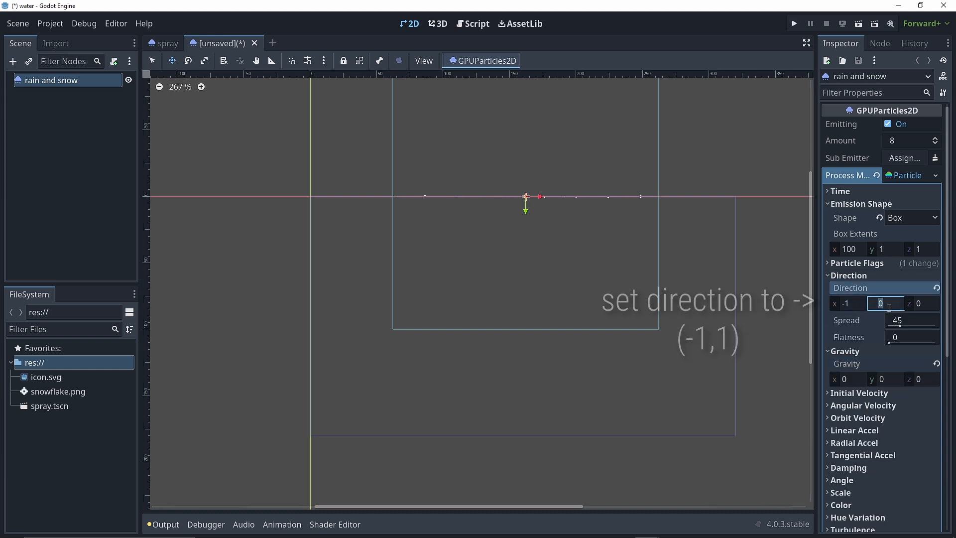
- Set the initial velocity of the rain and snow particles to 40
left_click(827, 394)
left_click(896, 409)
type("40")
key("Return")
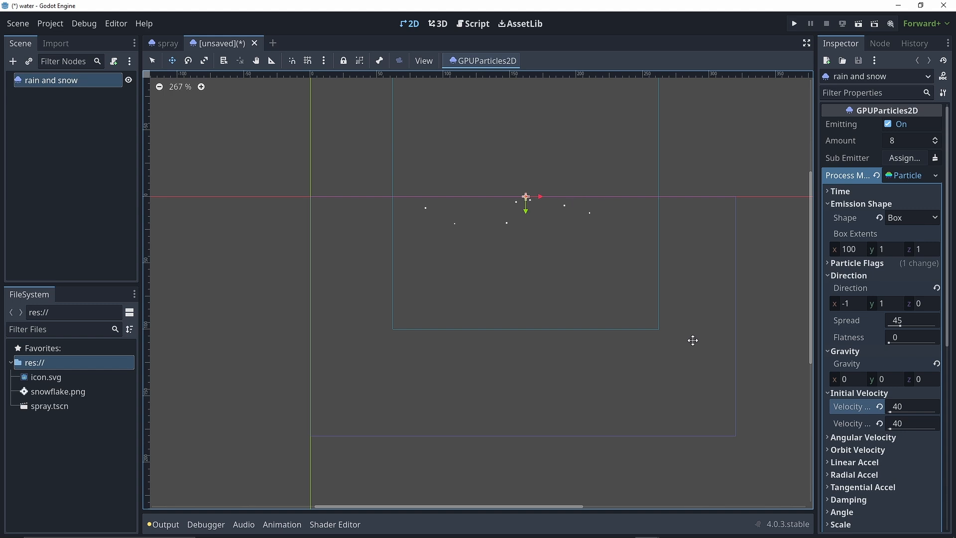
- Set the spread of the rain and snow particles to 0
left_click(899, 321)
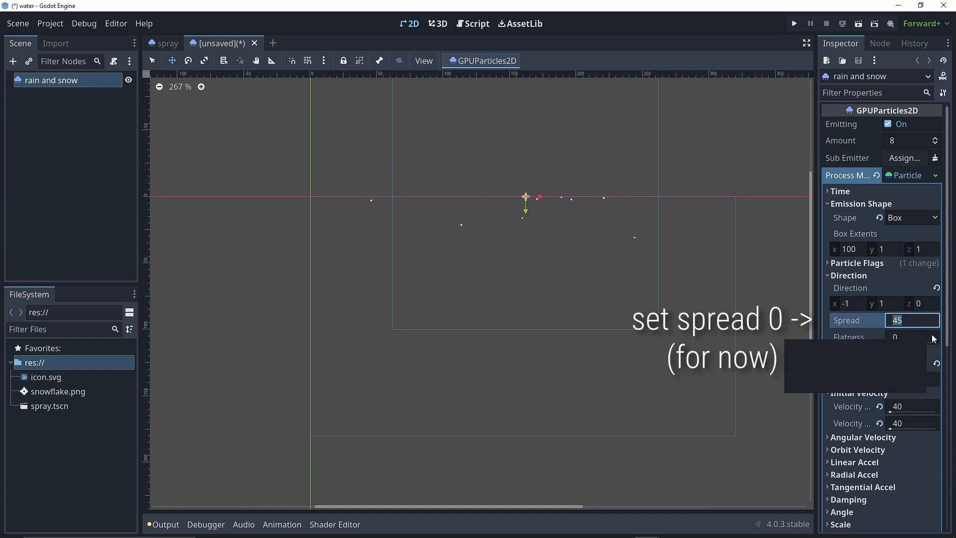
type("0")
key("Return")
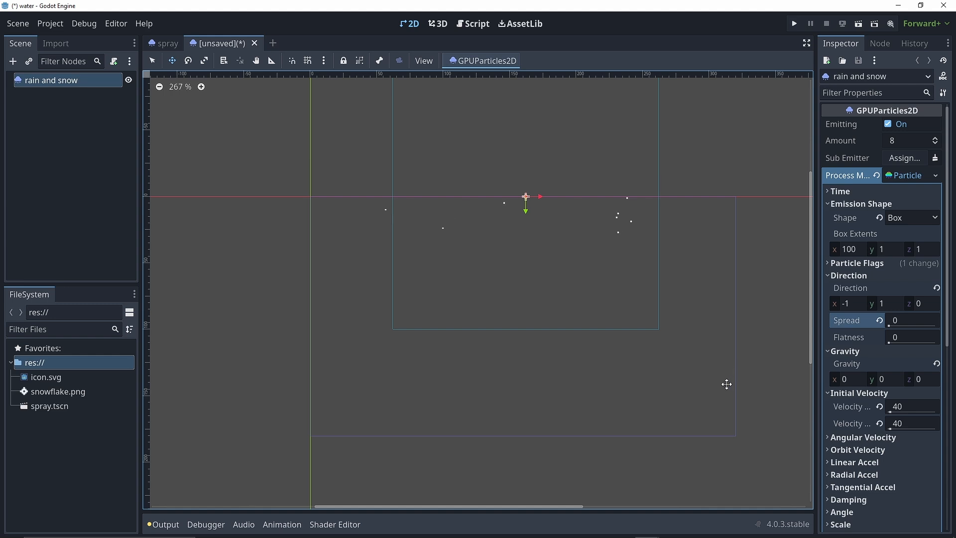
- Set the initial velocity of the rain and snow particles to 100 and their amount to 50
left_click(902, 406)
type("100")
key("Return")
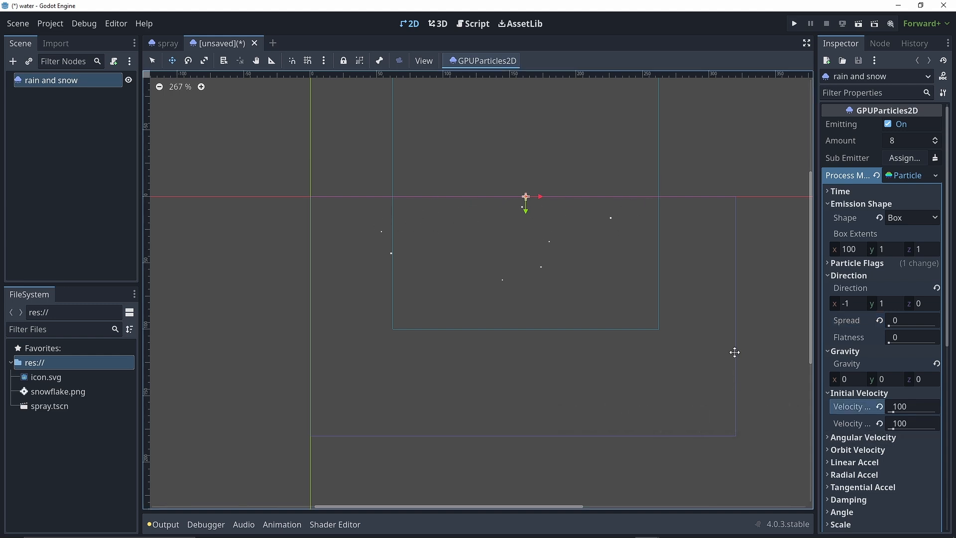
left_click(910, 141)
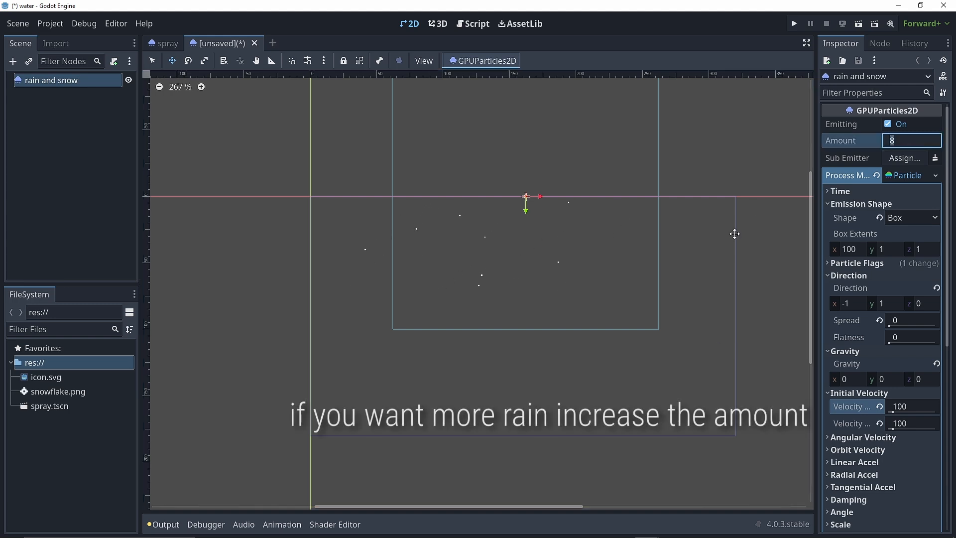
type("50")
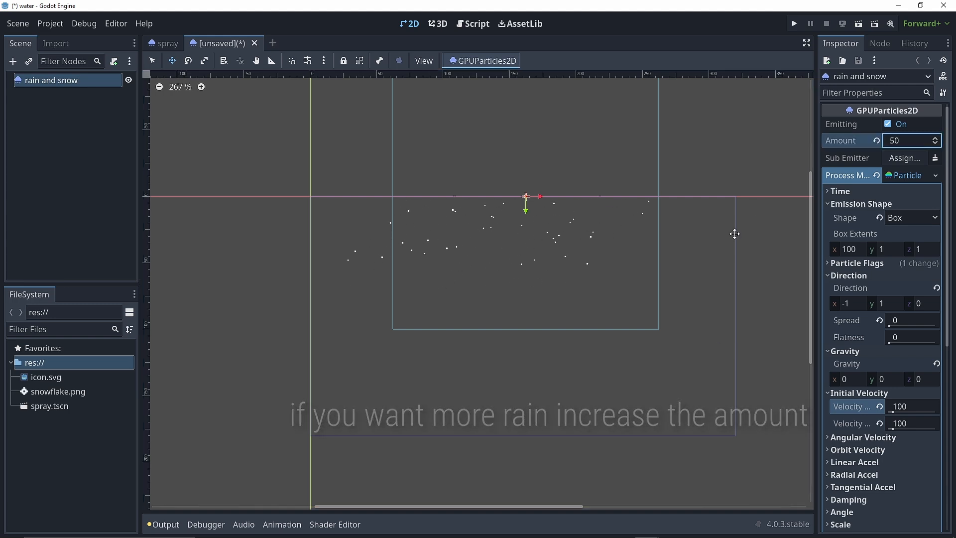
key("Return")
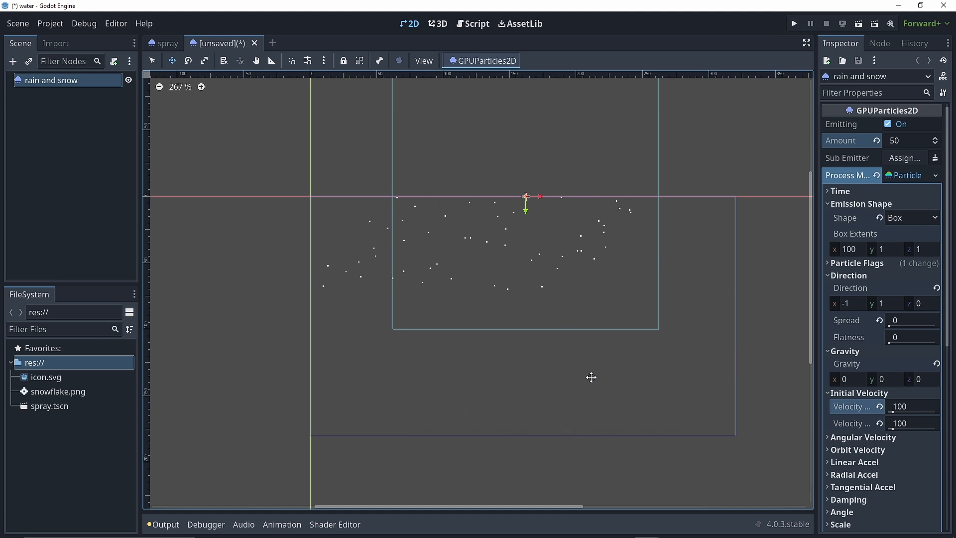
- Increase the lifetime of the particles, trying 2 seconds first and settling on 3 seconds
scroll(891, 279, "down", 6)
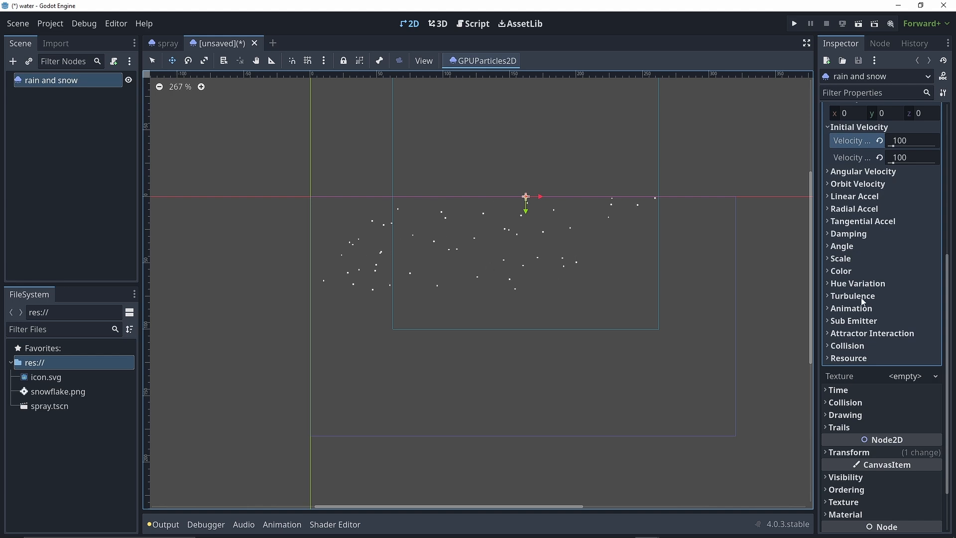
left_click(847, 391)
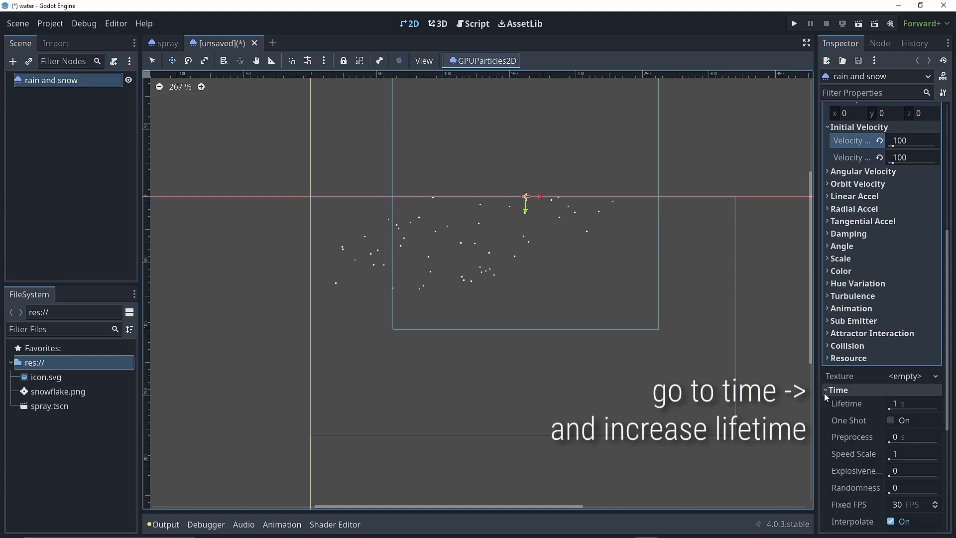
left_click(898, 406)
type("2")
key("Return")
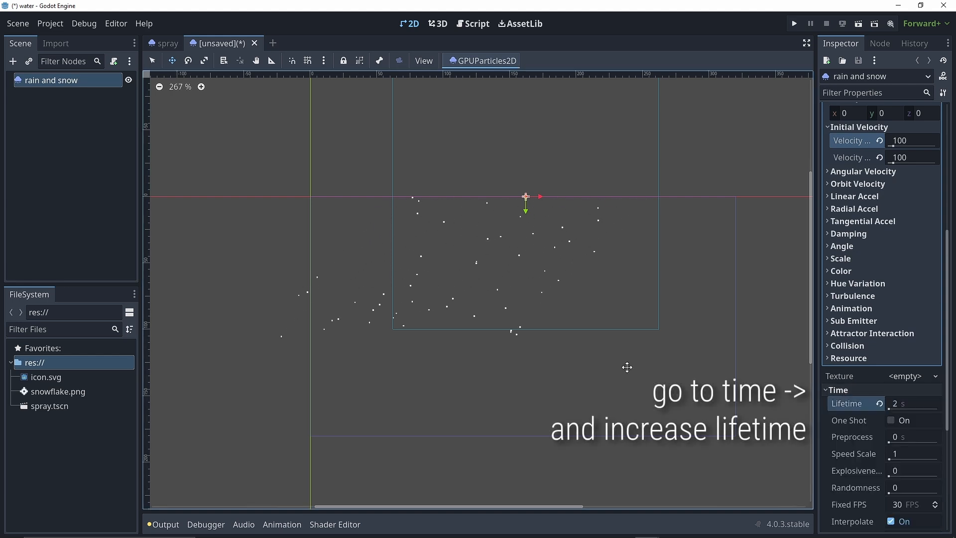
left_click(907, 405)
type("3")
key("Return")
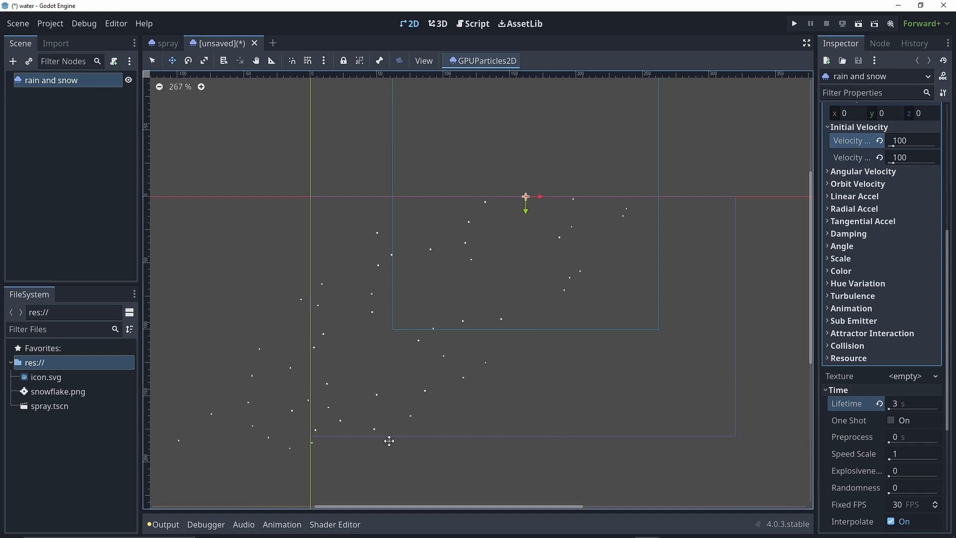
- Move the particle node to the right half of the game frame, at about X 220, and set its emission box X extent to 200
left_click_drag(526, 197, 602, 203)
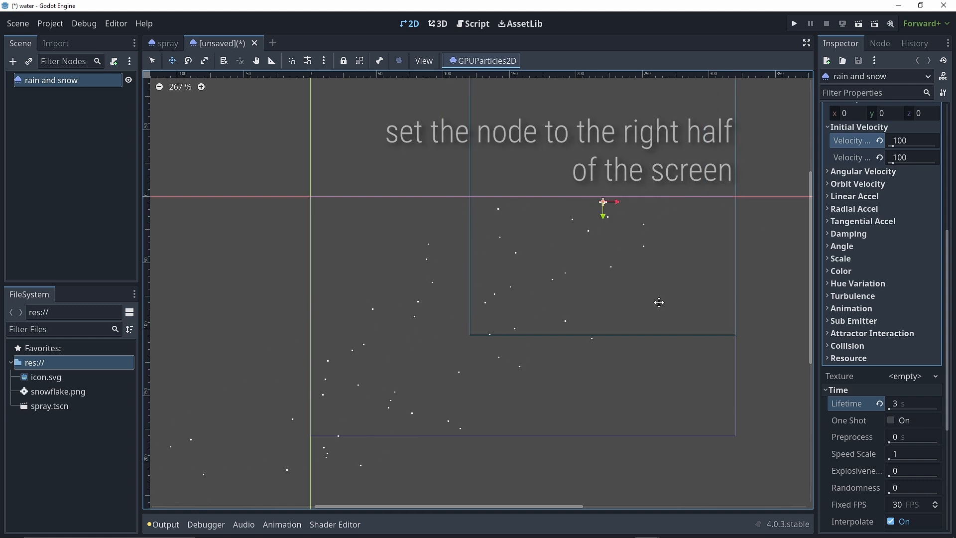
scroll(858, 275, "up", 4)
scroll(859, 275, "up", 4)
left_click(855, 250)
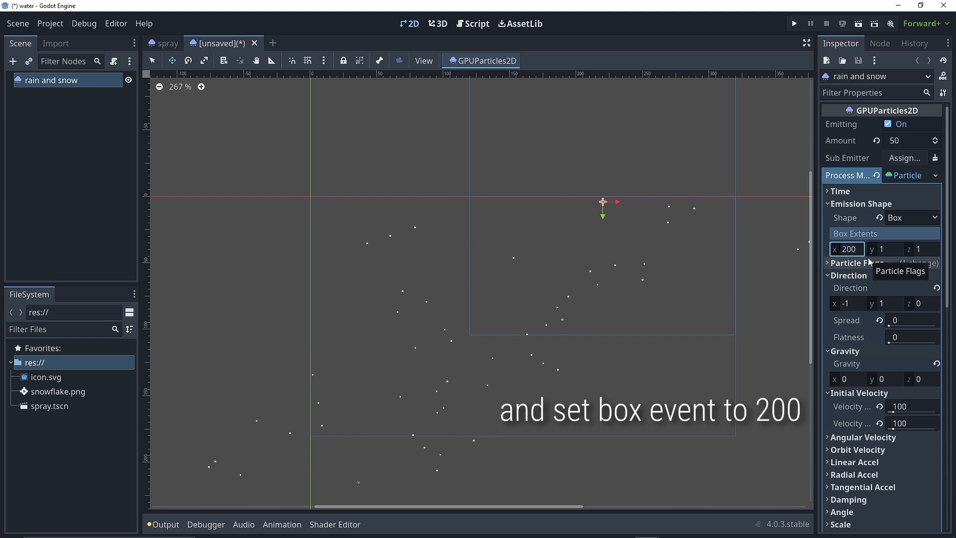
type("200")
key("Return")
scroll(769, 396, "down", 2)
middle_click_drag(774, 396, 679, 361)
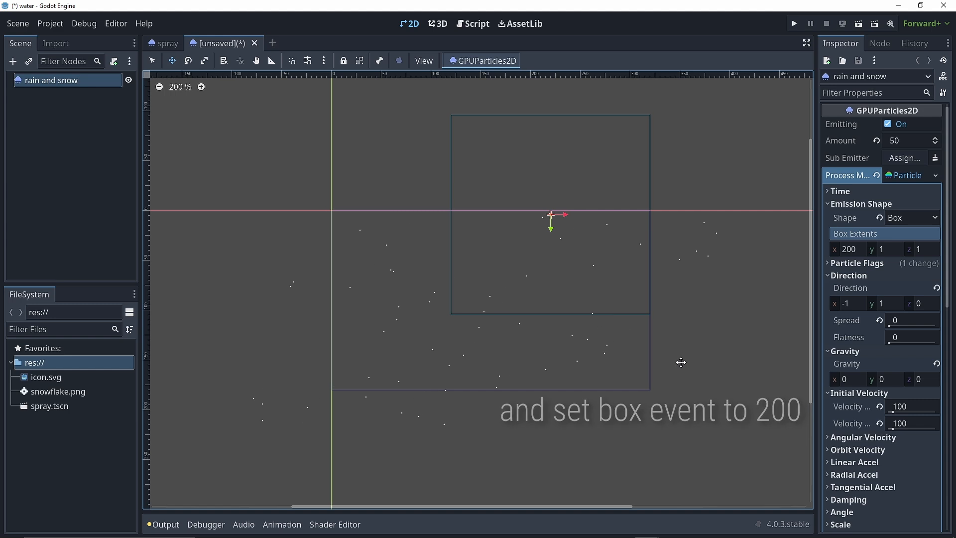
- Give the particle material a color ramp using a new gradient texture with an editable gradient
scroll(831, 386, "down", 3)
left_click(828, 378)
left_click(906, 408)
left_click(904, 422)
left_click(900, 410)
left_click(892, 420)
- Color the start point of the color ramp gradient light blue, 595cfa
left_click(835, 454)
left_click(921, 443)
left_click(942, 275)
left_click(921, 305)
left_click(844, 152)
left_click_drag(914, 176, 920, 164)
left_click(936, 188)
left_click(847, 150)
left_click(917, 189)
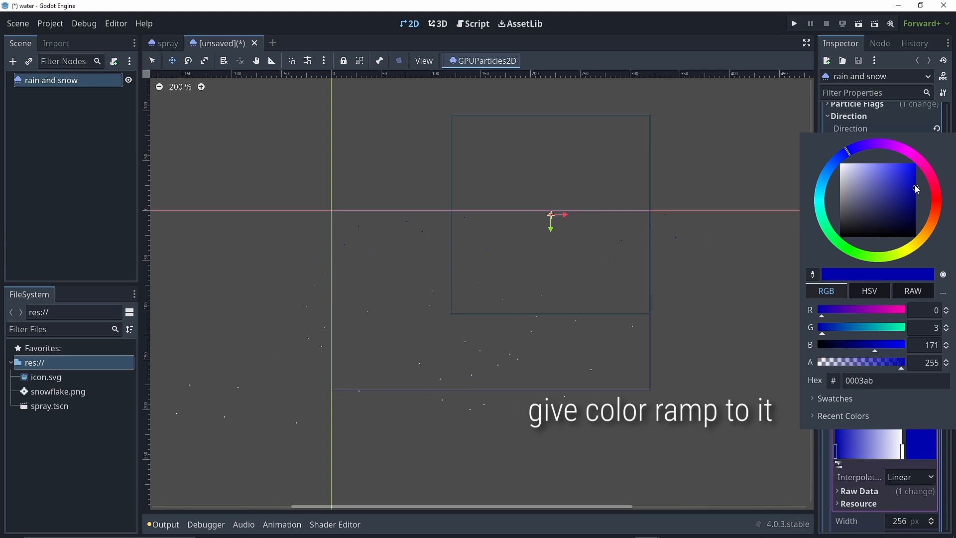
mouse_move(894, 201)
left_mouse_down()
mouse_move(899, 174)
mouse_move(889, 164)
left_mouse_up()
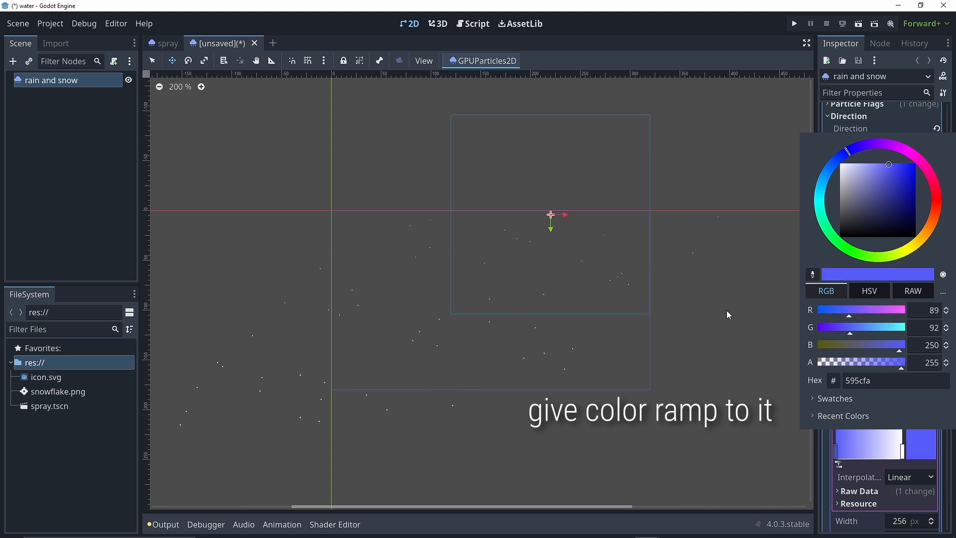
left_click(727, 315)
- Give the initial velocity a range by setting its maximum to 150
scroll(602, 308, "up", 1)
left_click(916, 252)
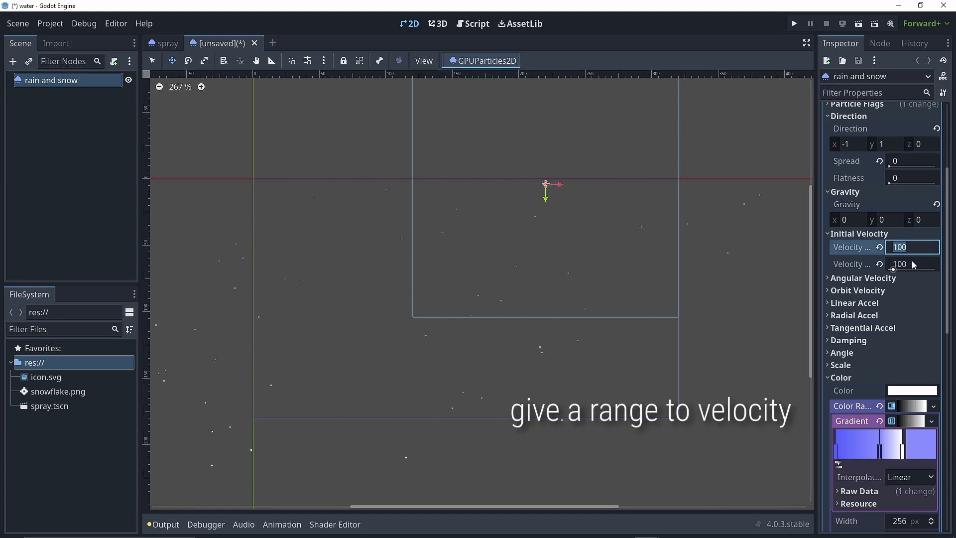
left_click(914, 264)
type("150")
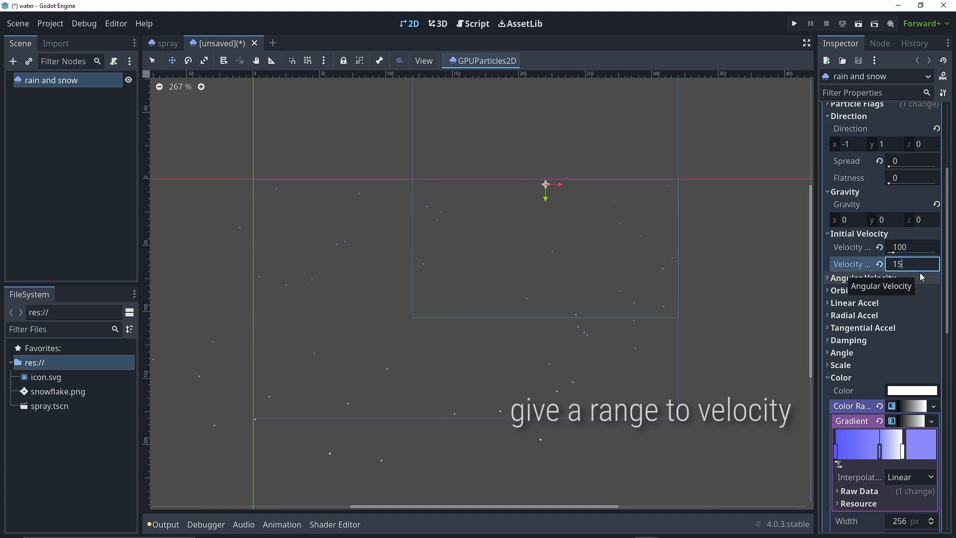
key("Return")
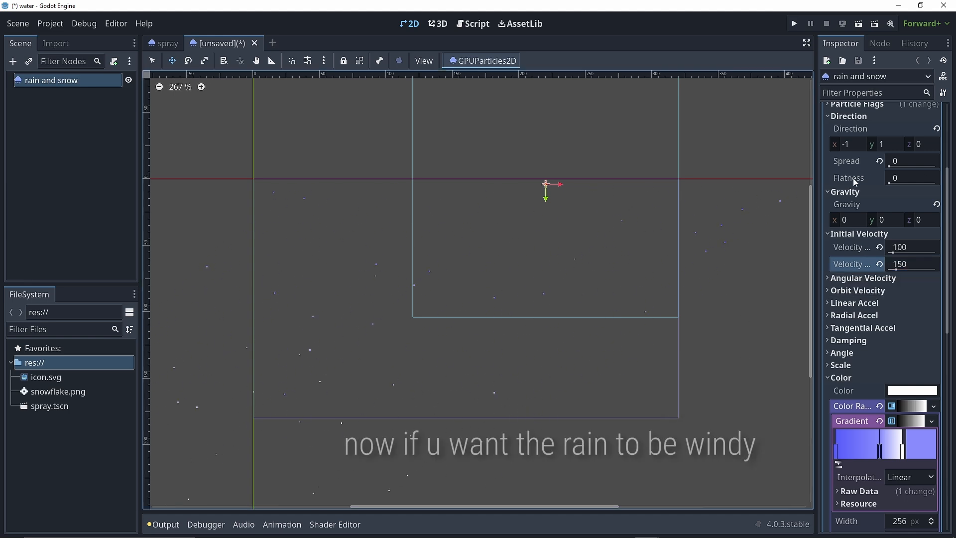
- Set the direction spread to 20 for a windy rain effect
scroll(859, 199, "up", 3)
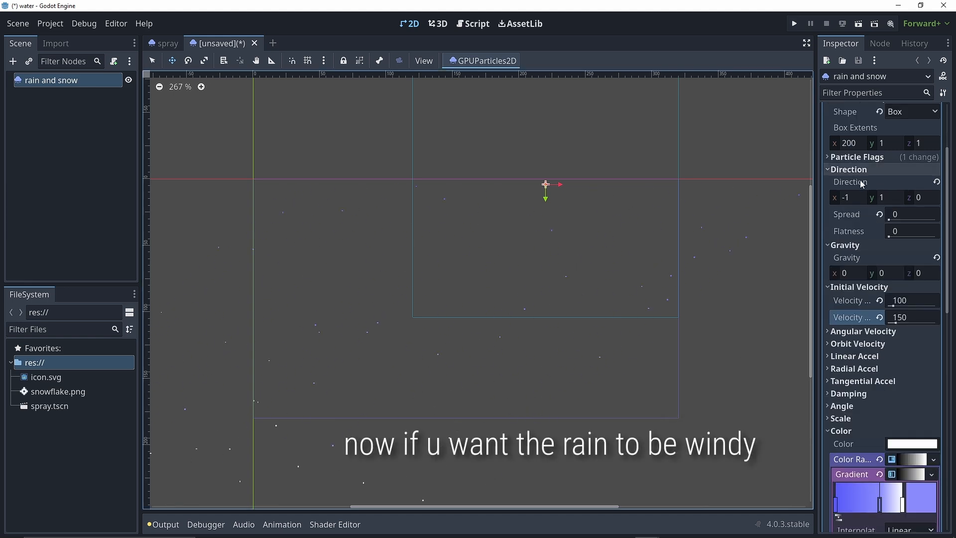
left_click(900, 217)
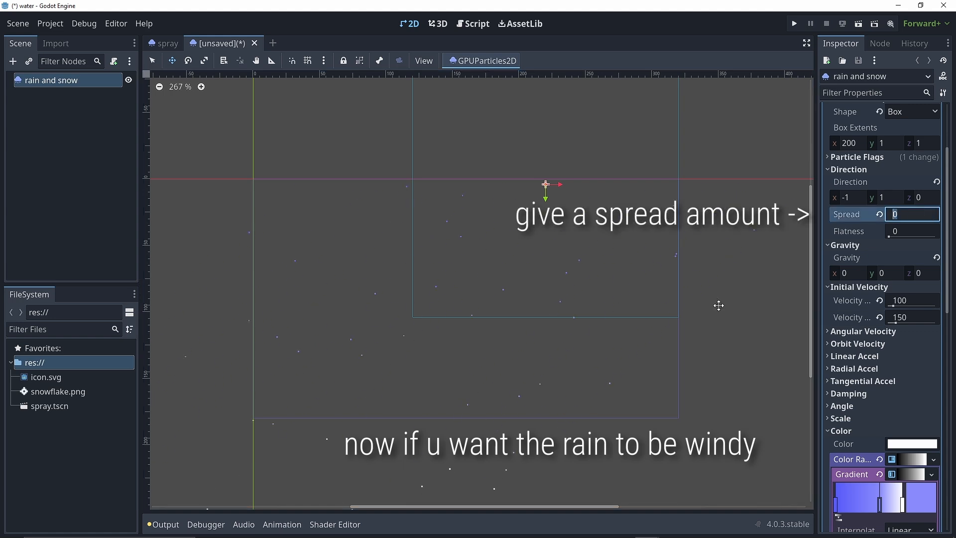
type("20")
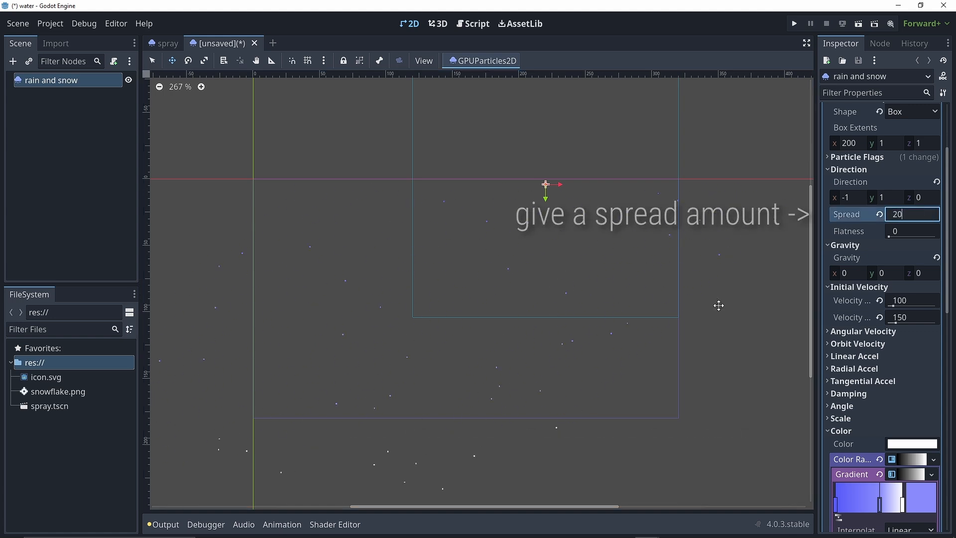
key("Return")
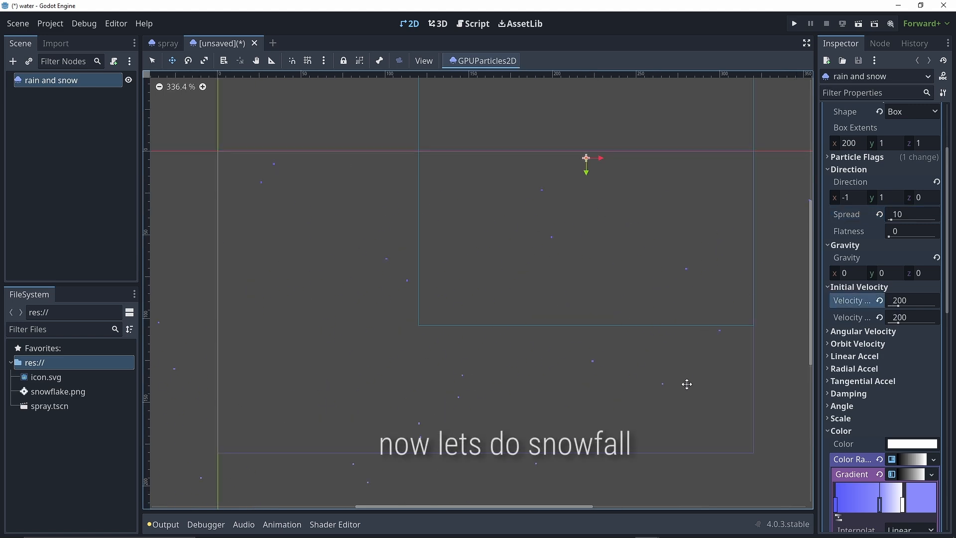
- Slow the particles for snowfall with an initial velocity minimum of 50 and maximum of 70
left_click(902, 302)
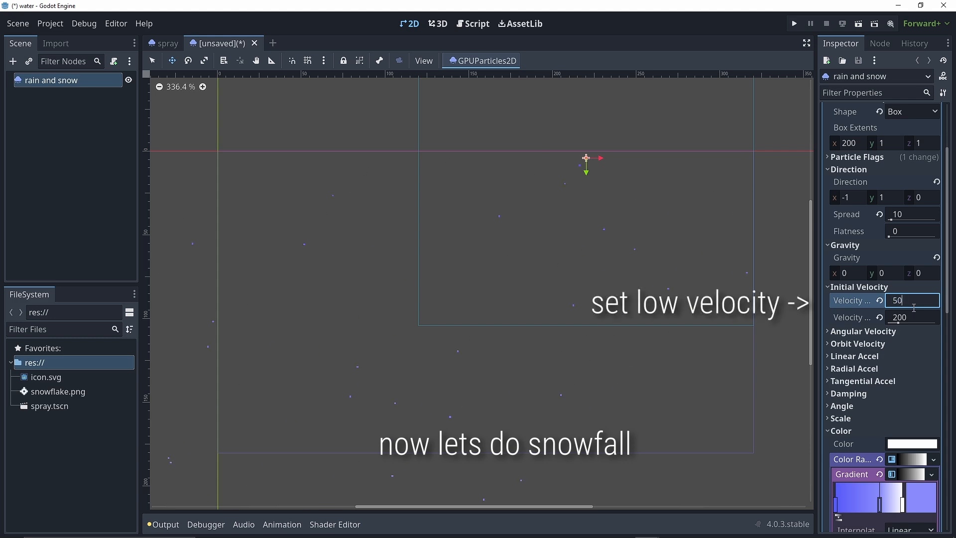
left_click(908, 318)
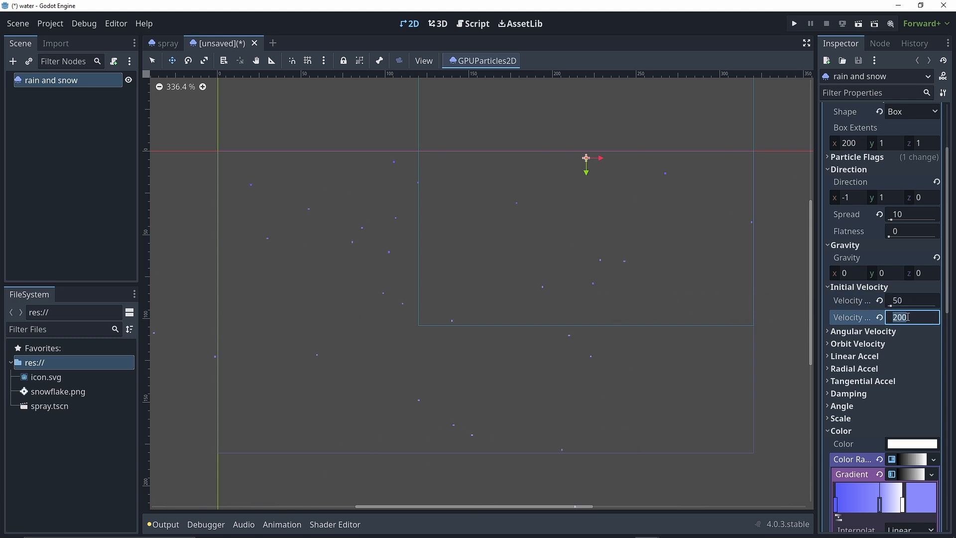
type("70")
key("Return")
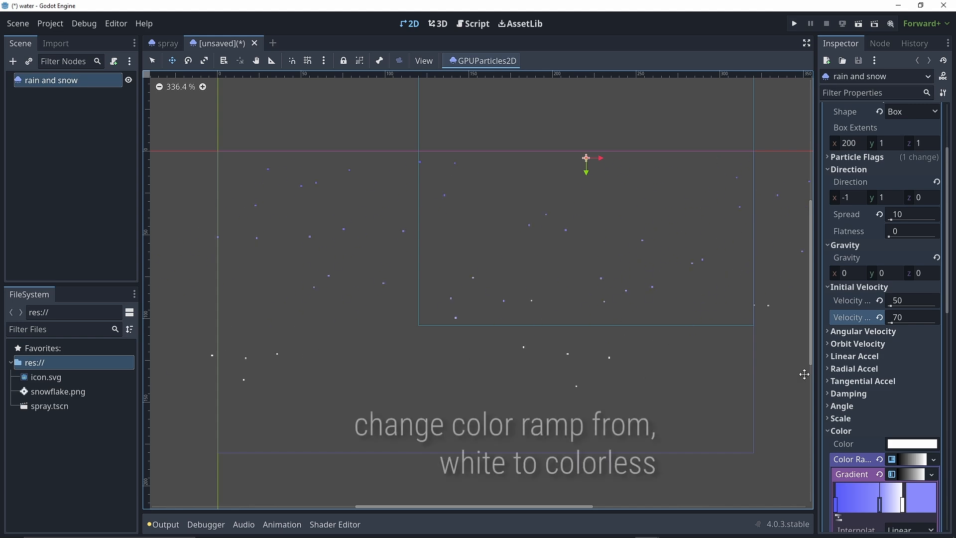
- Reopen the color ramp's gradient for editing and change its start point to white
left_click(901, 444)
left_click(907, 462)
left_click(910, 473)
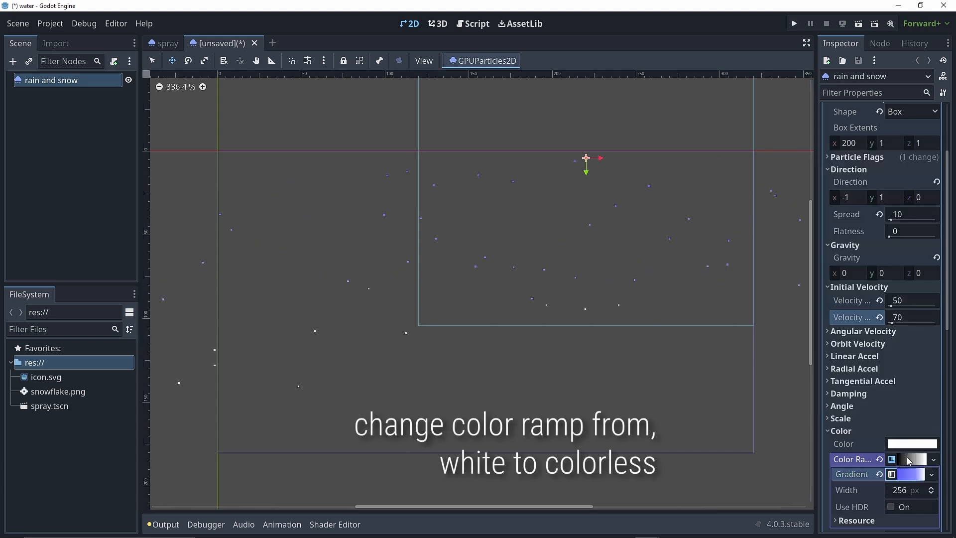
left_click(911, 474)
scroll(896, 478, "down", 1)
double_click(836, 452)
left_click_drag(943, 214, 940, 121)
left_click(860, 476)
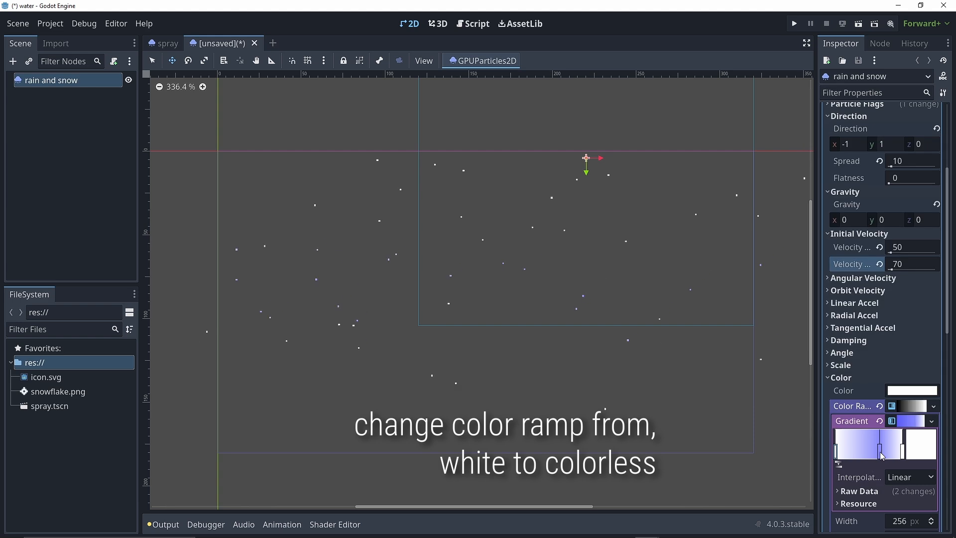
- Remove the middle point of the color ramp gradient and make its end point fully transparent
right_click(881, 454)
double_click(902, 450)
left_click(702, 401)
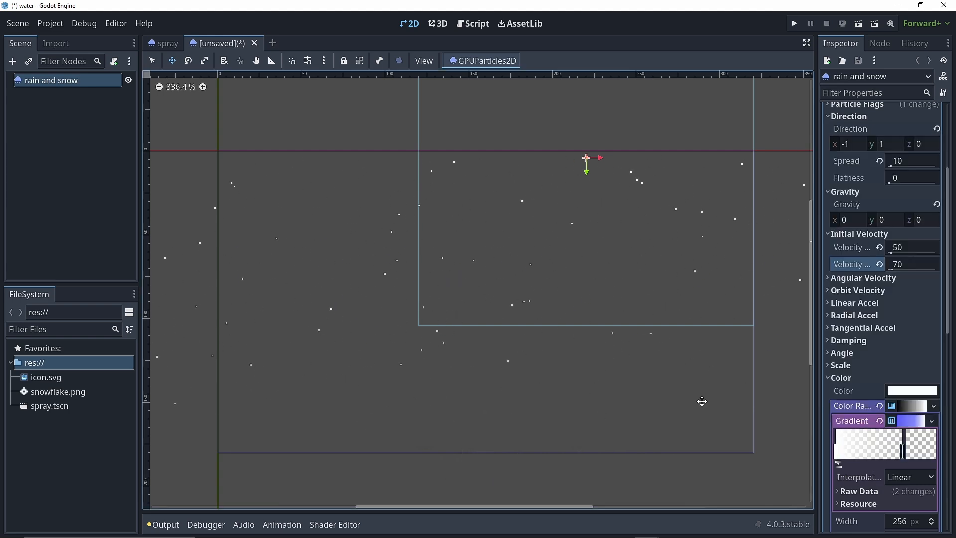
- Set the lifetime of the snow particles to 4 seconds
scroll(863, 353, "down", 5)
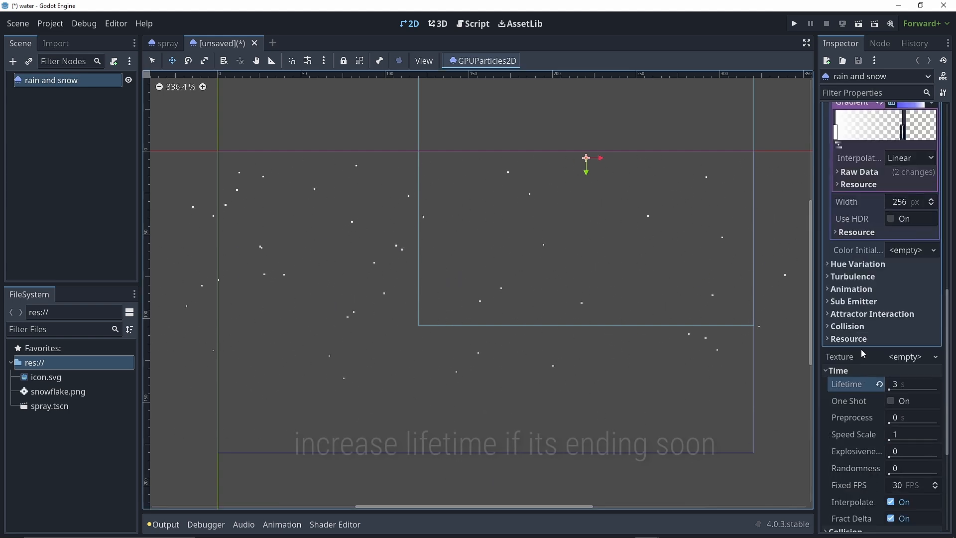
left_click(901, 386)
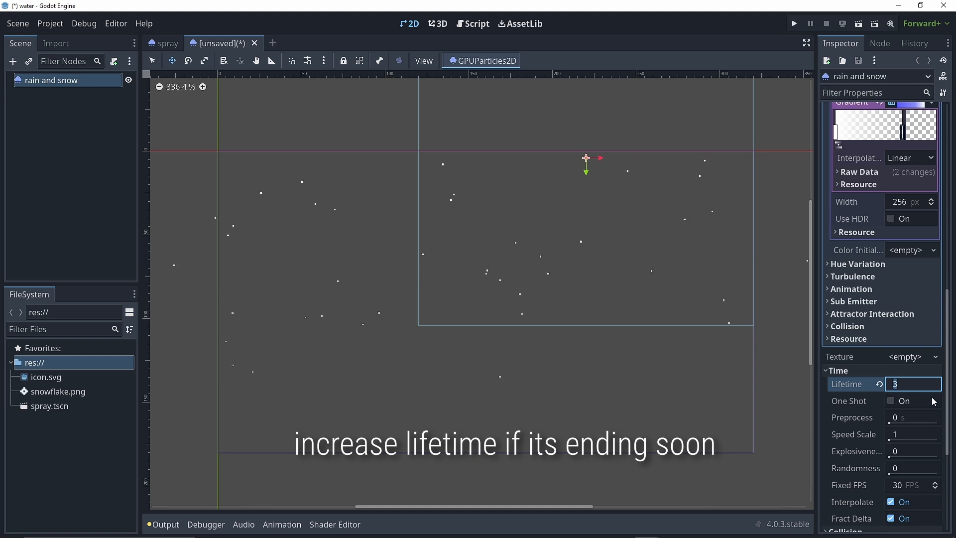
key("Return")
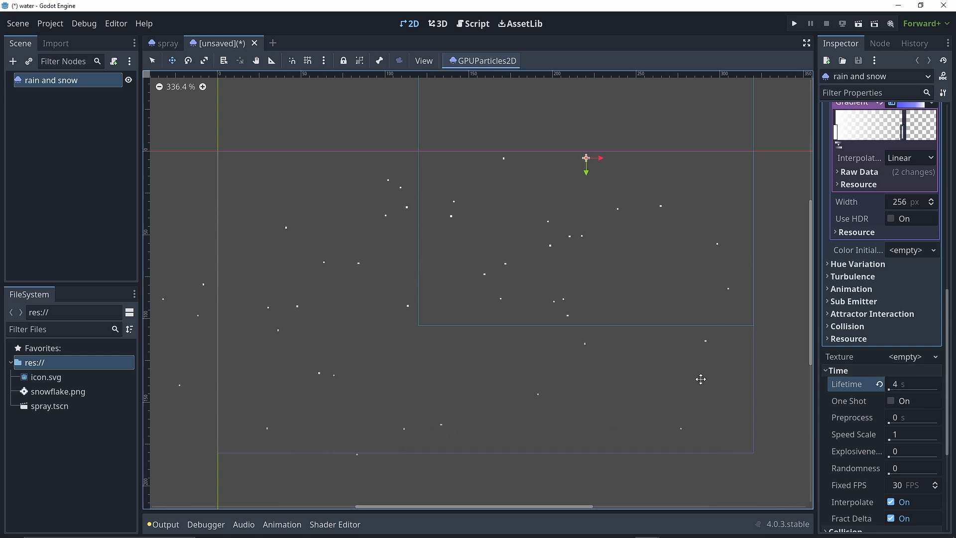
- Assign snowflake.png as the texture of the snow particles
left_click(58, 391)
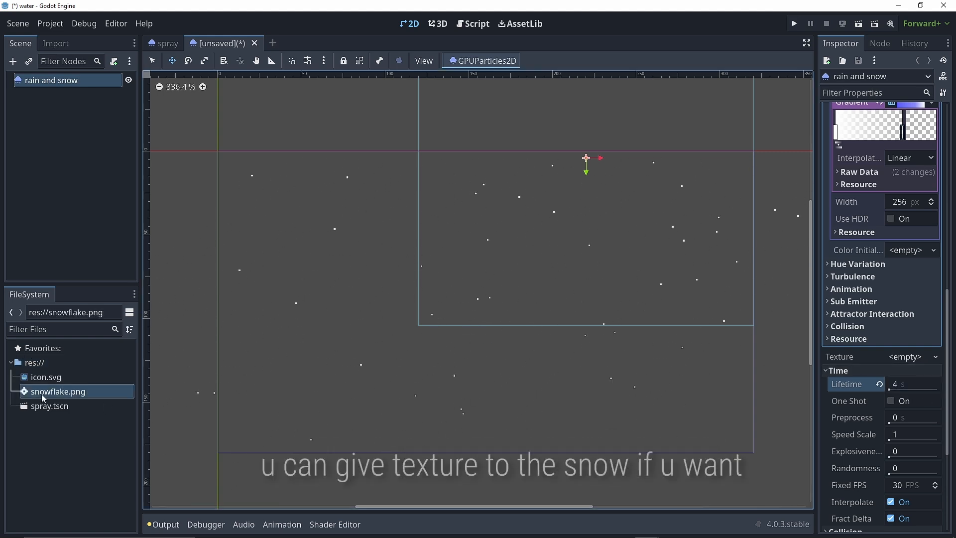
left_click_drag(43, 398, 720, 400)
left_click_drag(907, 360, 910, 361)
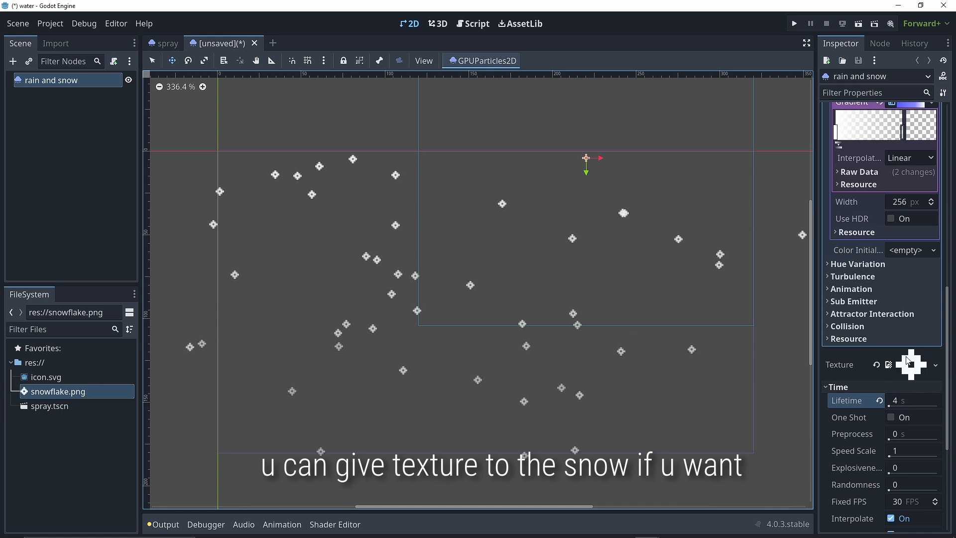